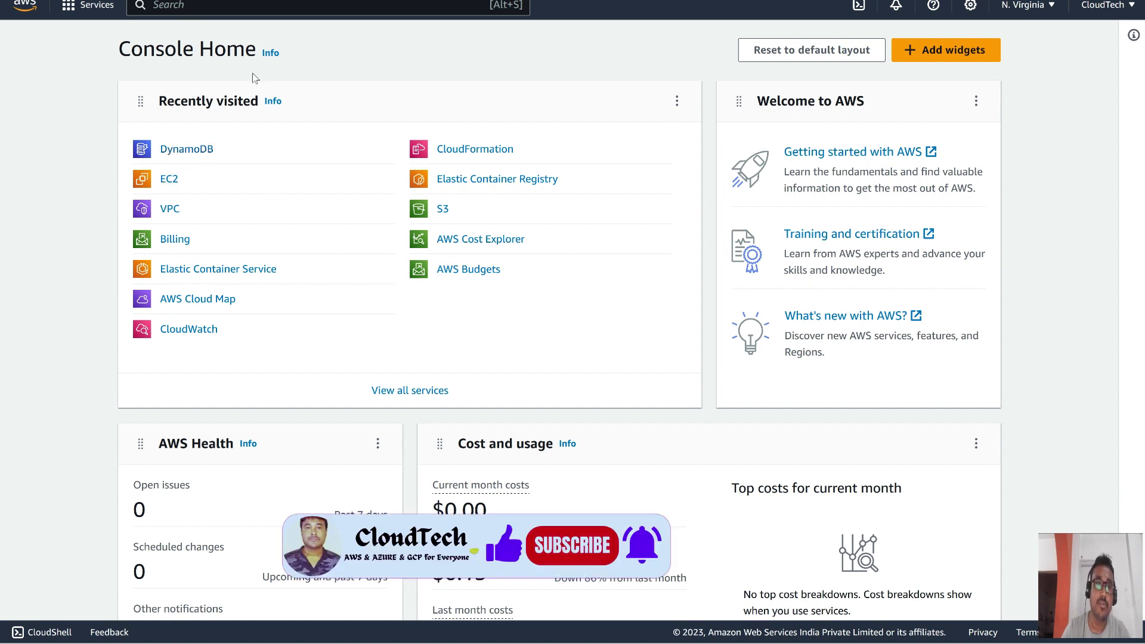
- Search the AWS services for dynamodb and open the DynamoDB service
{"action": "left_click", "coordinate": [211, 13]}
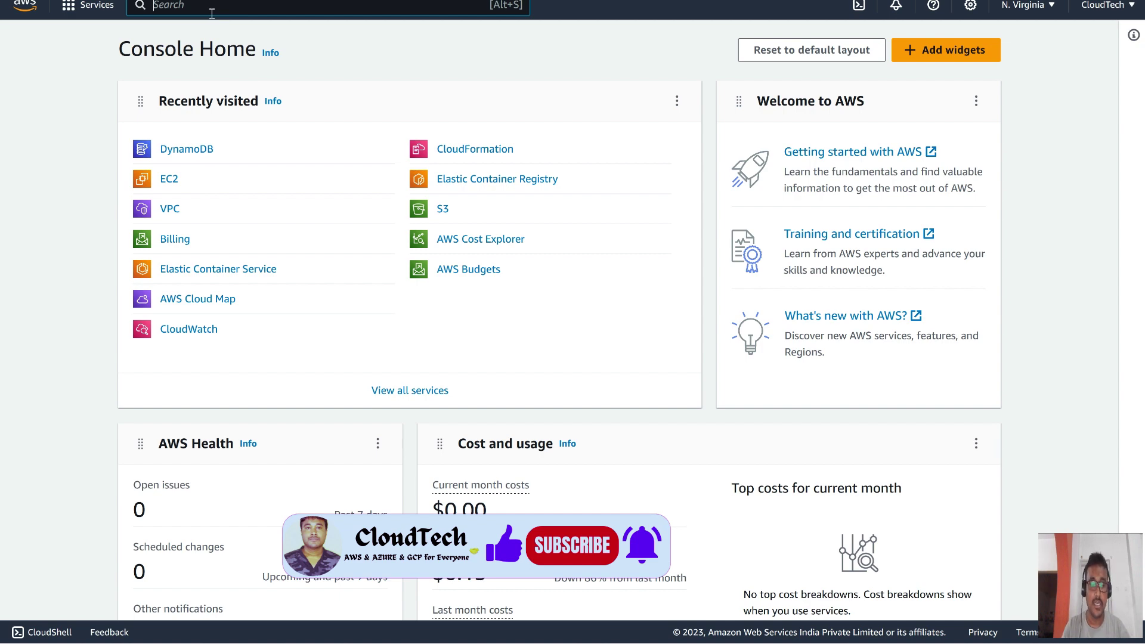
{"action": "type", "text": "dynamodb"}
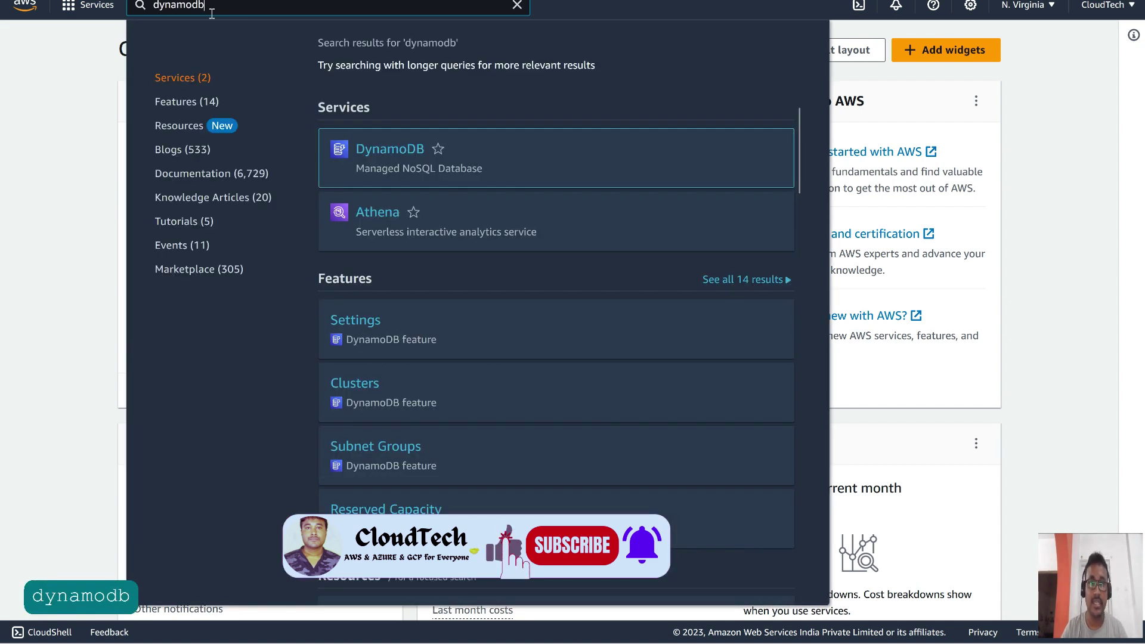
{"action": "left_click", "coordinate": [390, 149]}
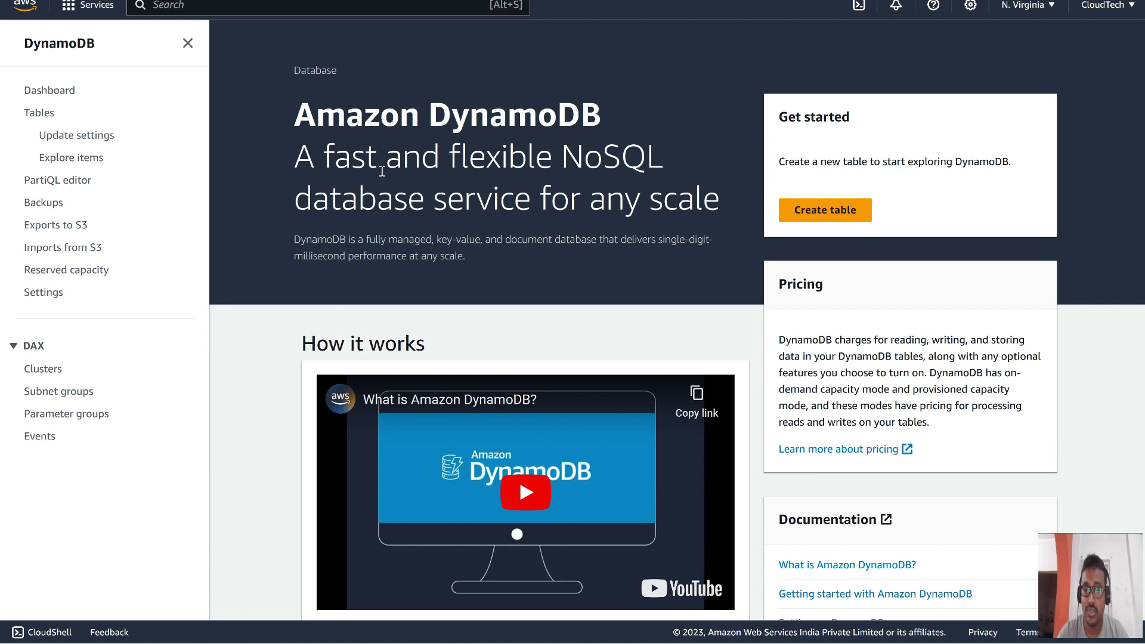
- Review the DynamoDB overview page, reading its benefits and features and its use cases such as ad tech, gaming and retail
{"action": "scroll", "coordinate": [377, 219], "scroll_direction": "down", "scroll_amount": 5}
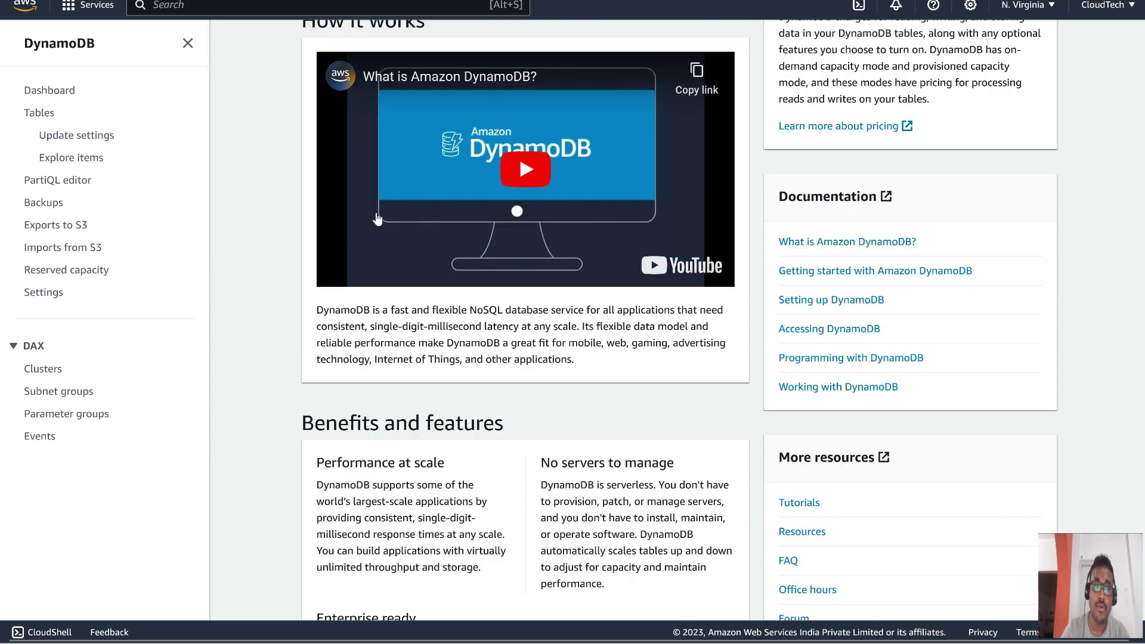
{"action": "scroll", "coordinate": [377, 219], "scroll_direction": "down", "scroll_amount": 4}
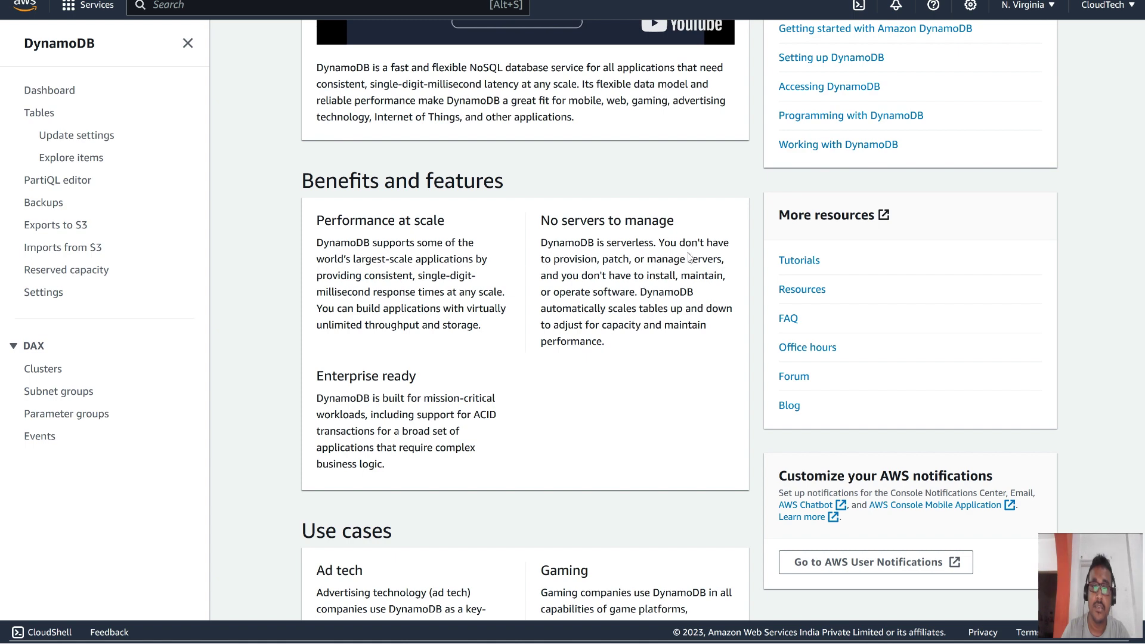
{"action": "scroll", "coordinate": [319, 424], "scroll_direction": "down", "scroll_amount": 3}
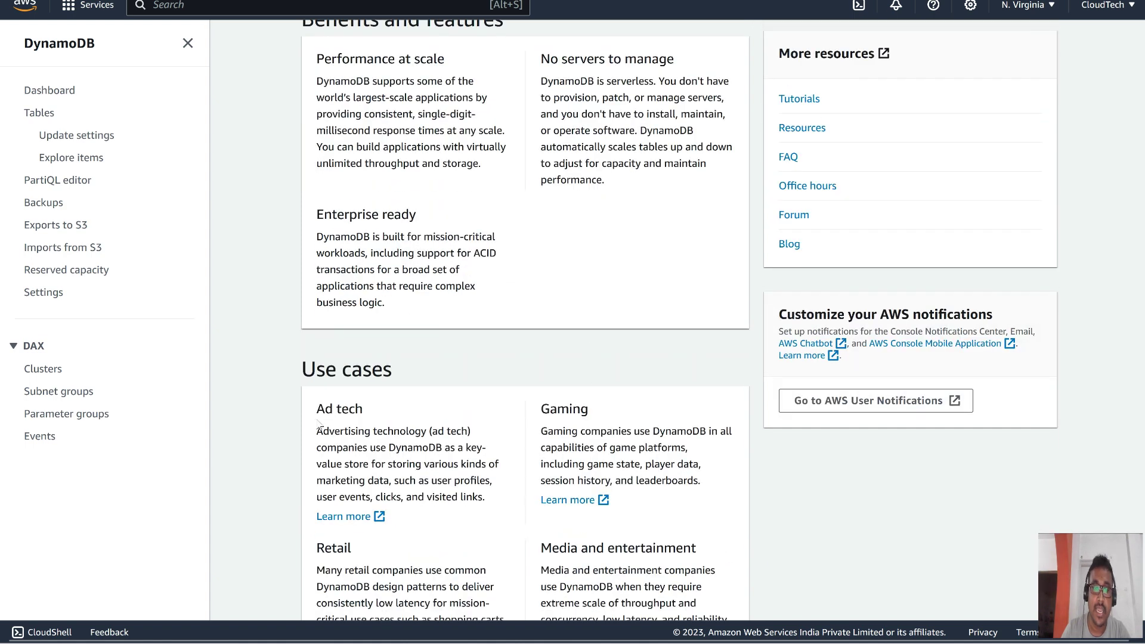
{"action": "left_click_drag", "start_coordinate": [317, 409], "coordinate": [368, 412]}
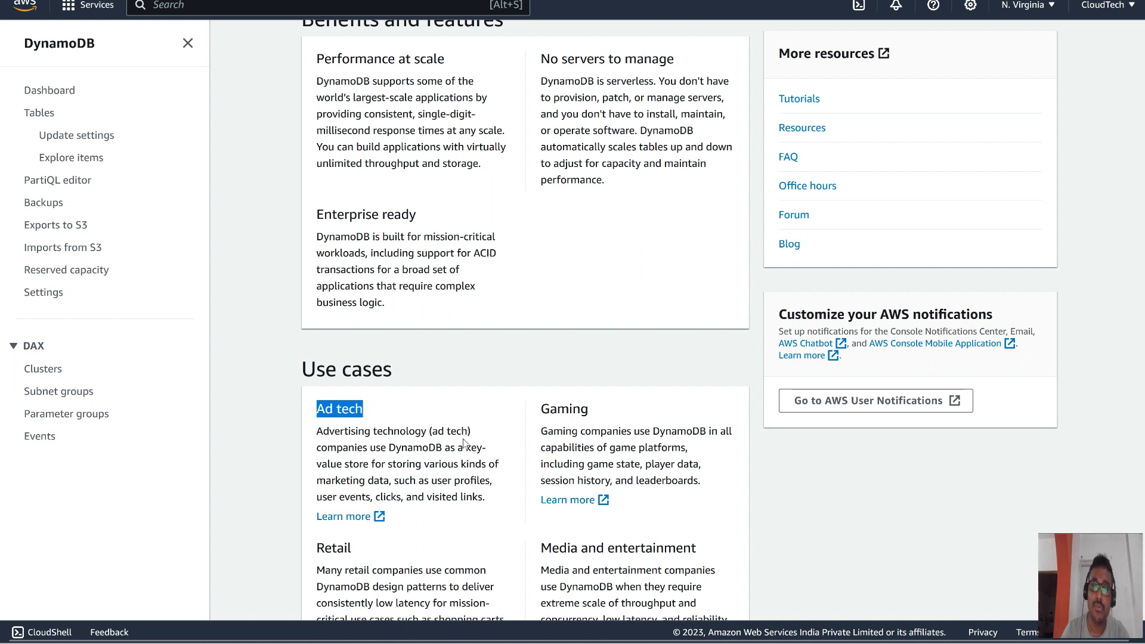
{"action": "left_click_drag", "start_coordinate": [539, 409], "coordinate": [628, 411]}
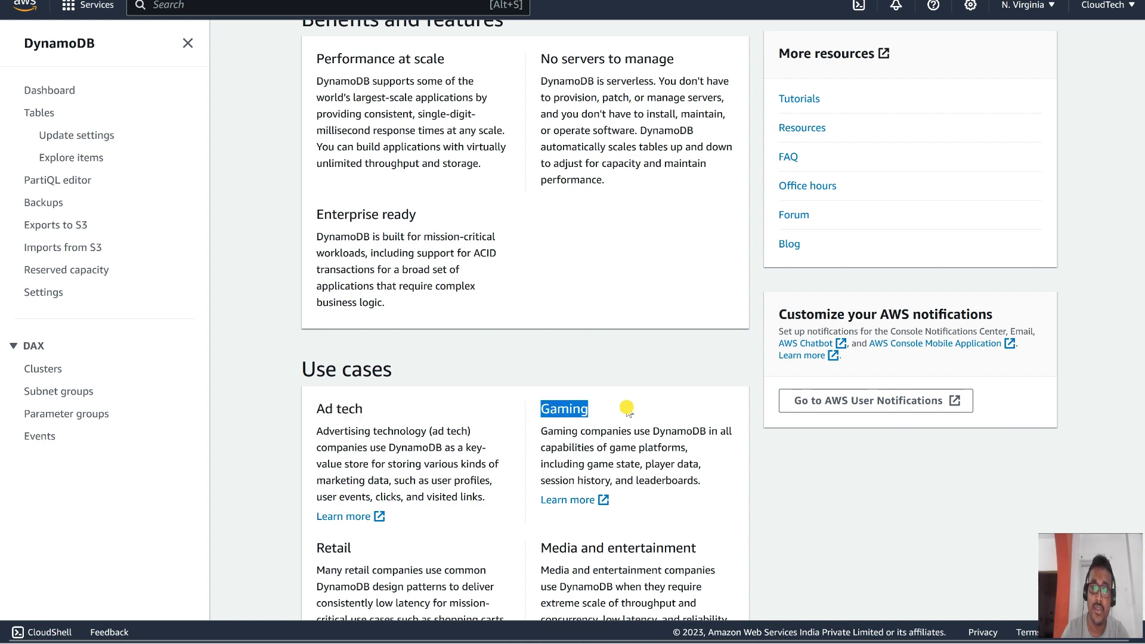
{"action": "double_click", "coordinate": [334, 546]}
{"action": "scroll", "coordinate": [553, 370], "scroll_direction": "down", "scroll_amount": 3}
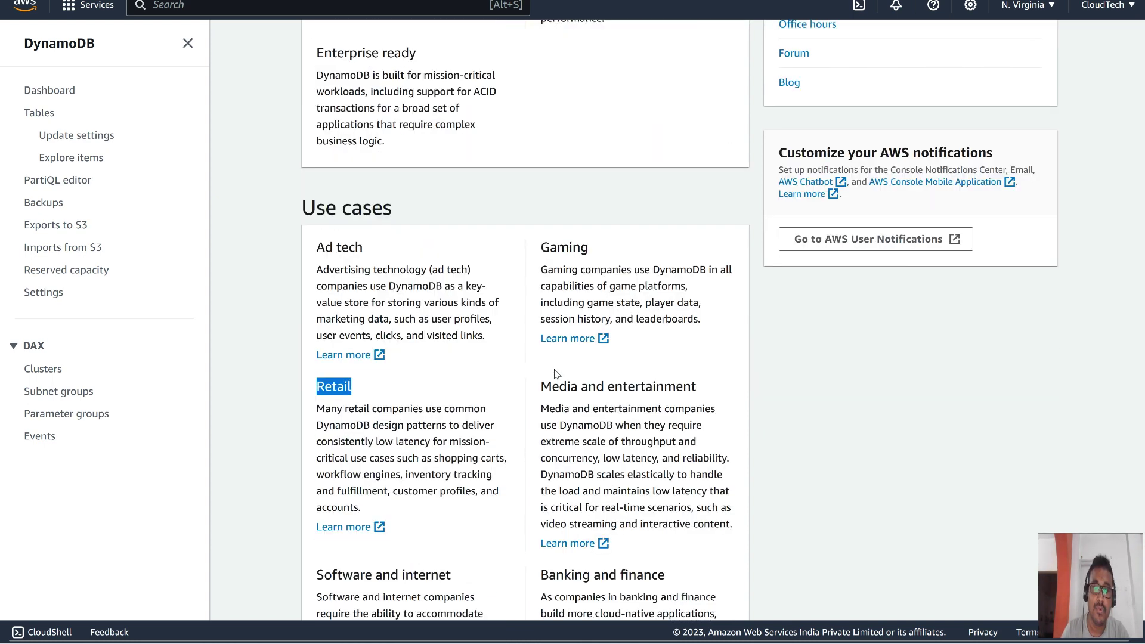
{"action": "scroll", "coordinate": [554, 374], "scroll_direction": "down", "scroll_amount": 3}
{"action": "scroll", "coordinate": [720, 384], "scroll_direction": "up", "scroll_amount": 4}
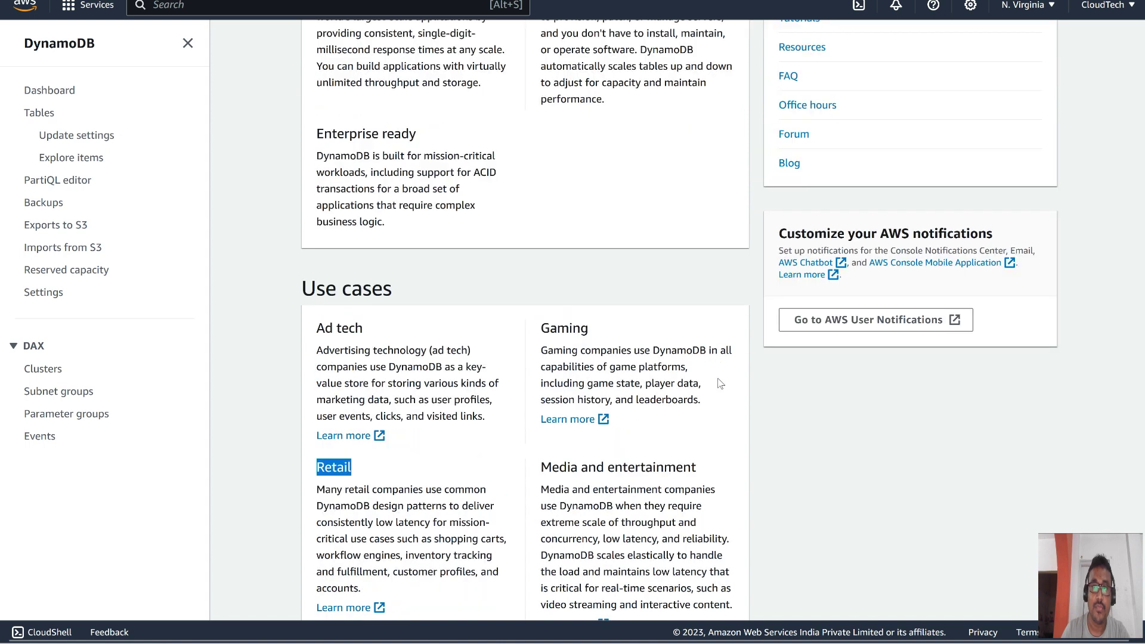
{"action": "scroll", "coordinate": [720, 384], "scroll_direction": "up", "scroll_amount": 14}
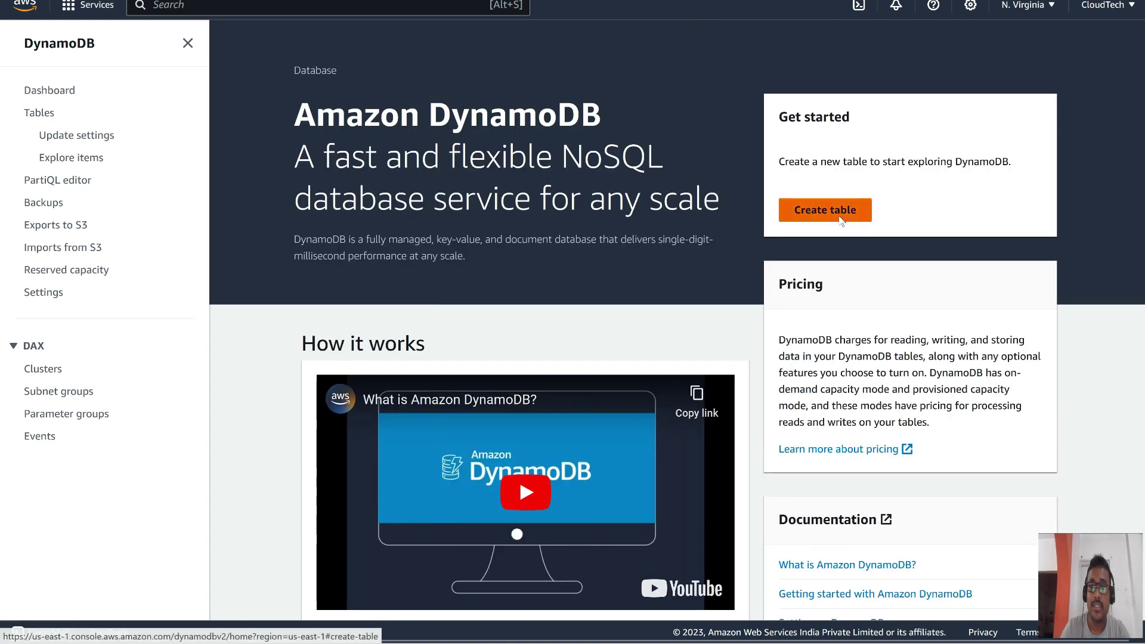
- Start creating a new DynamoDB table and name it cloudtech-tech-dymdb
{"action": "left_click", "coordinate": [842, 220]}
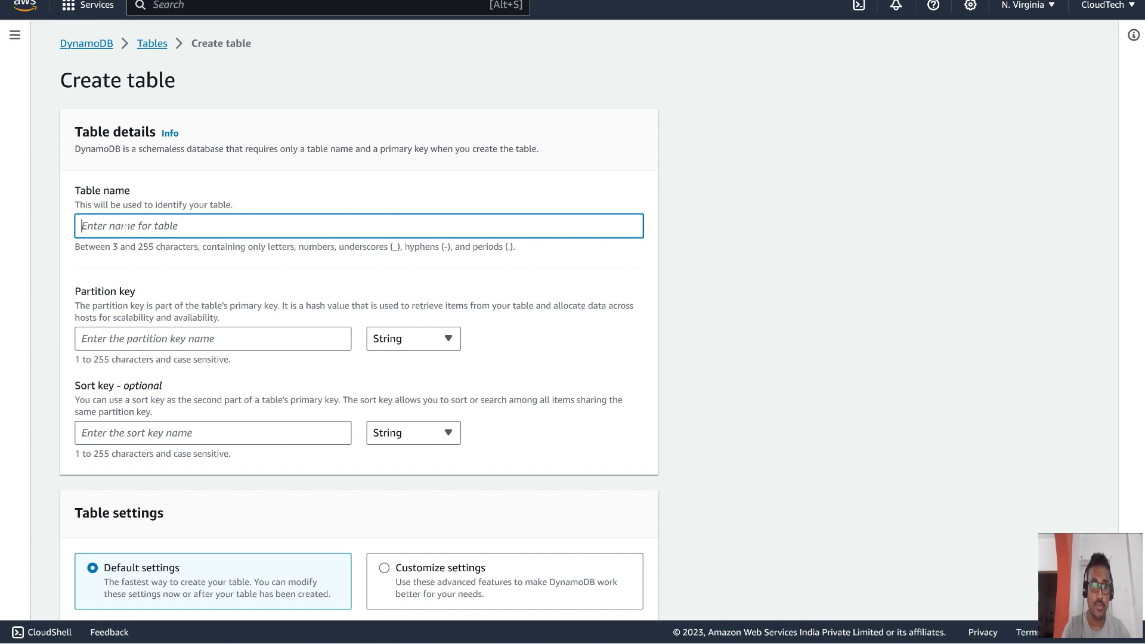
{"action": "type", "text": "cloud"}
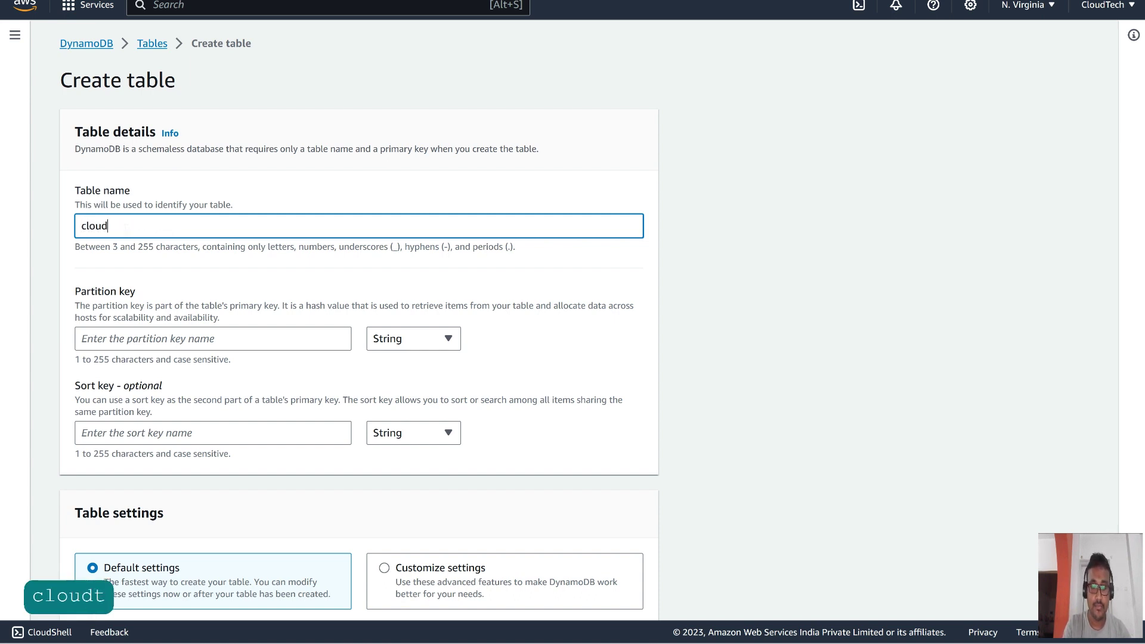
{"action": "type", "text": "tech-te"}
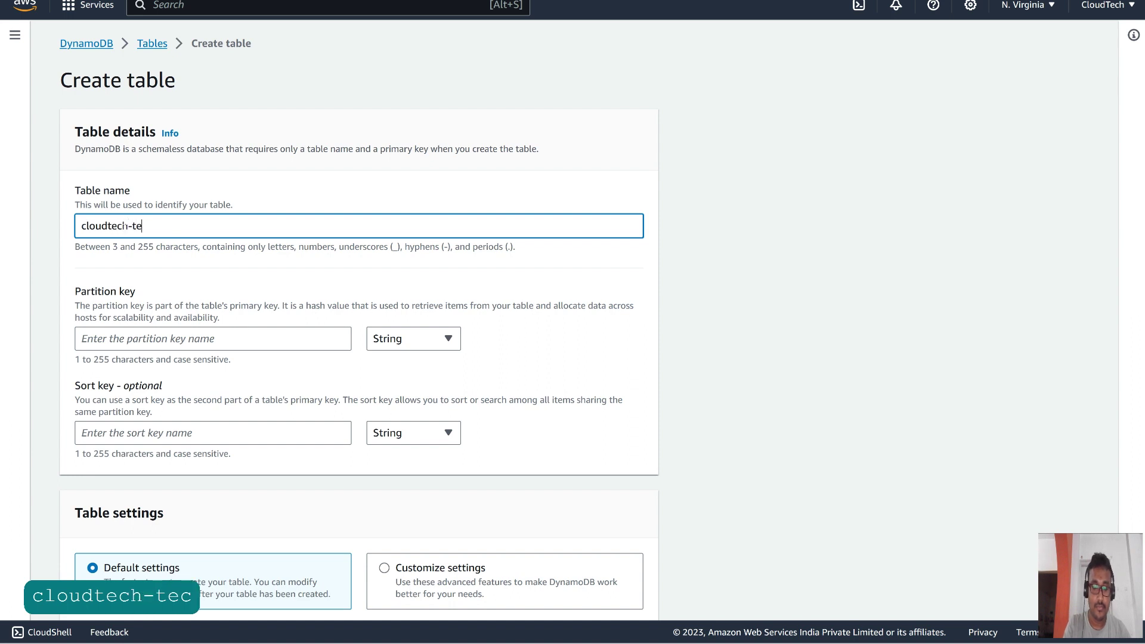
{"action": "type", "text": "ch-"}
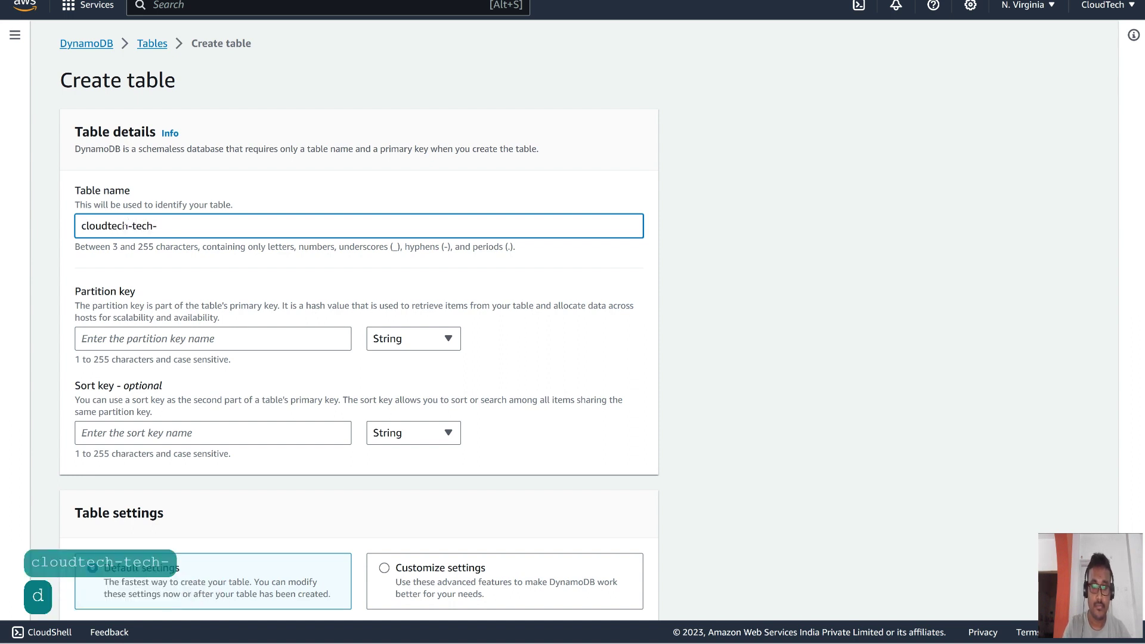
{"action": "type", "text": "dym"}
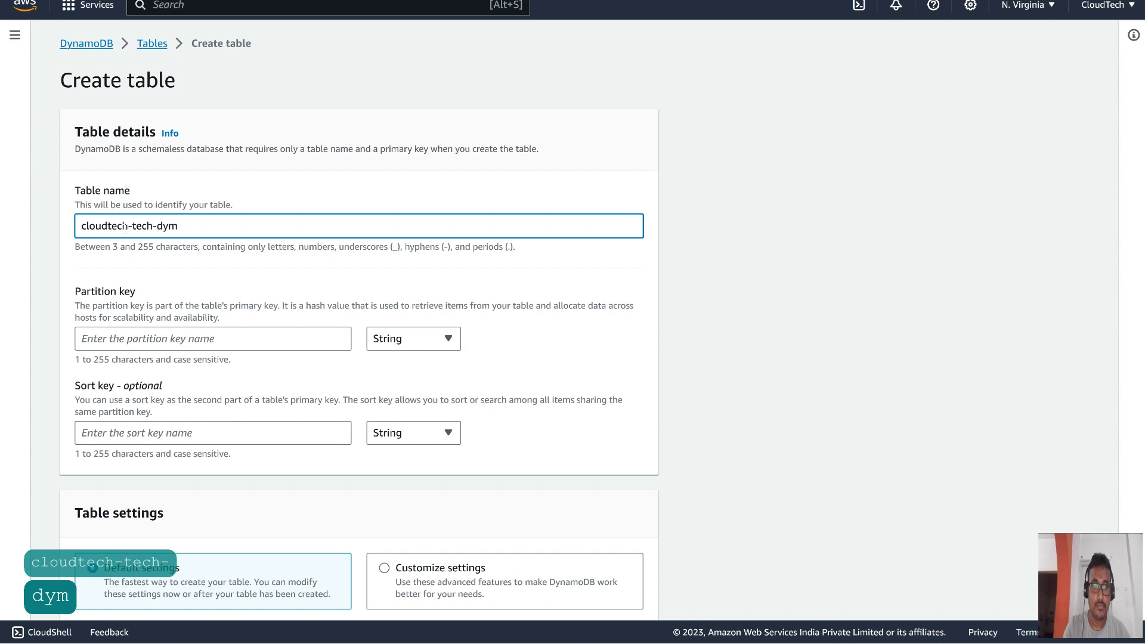
{"action": "type", "text": "db"}
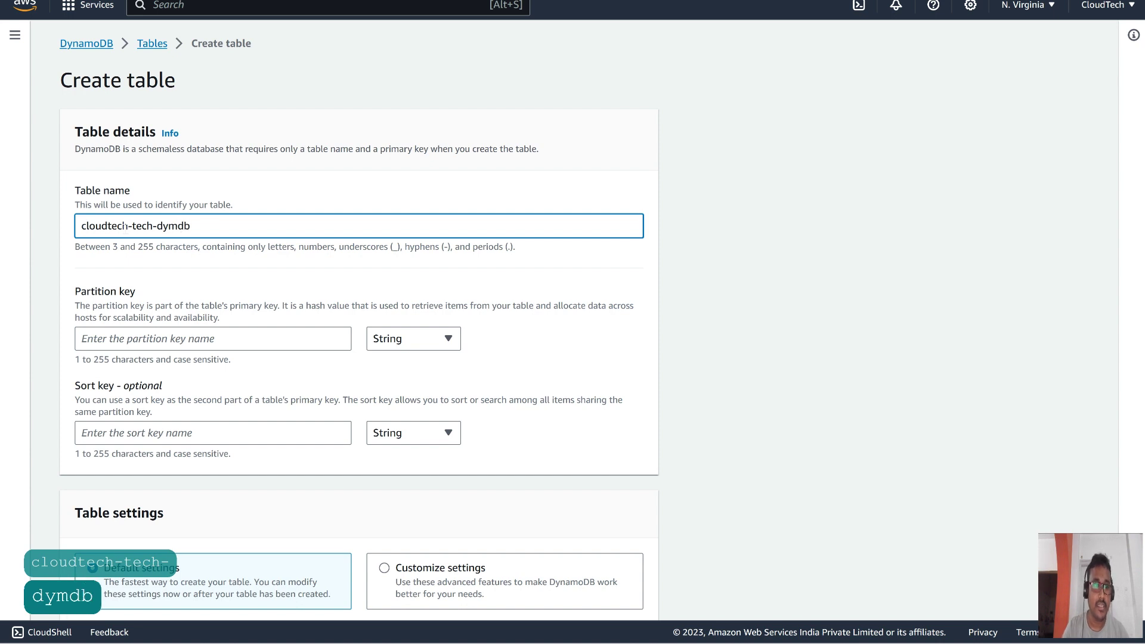
- Set the table's partition key to id and its optional sort key to name
{"action": "left_click", "coordinate": [167, 338]}
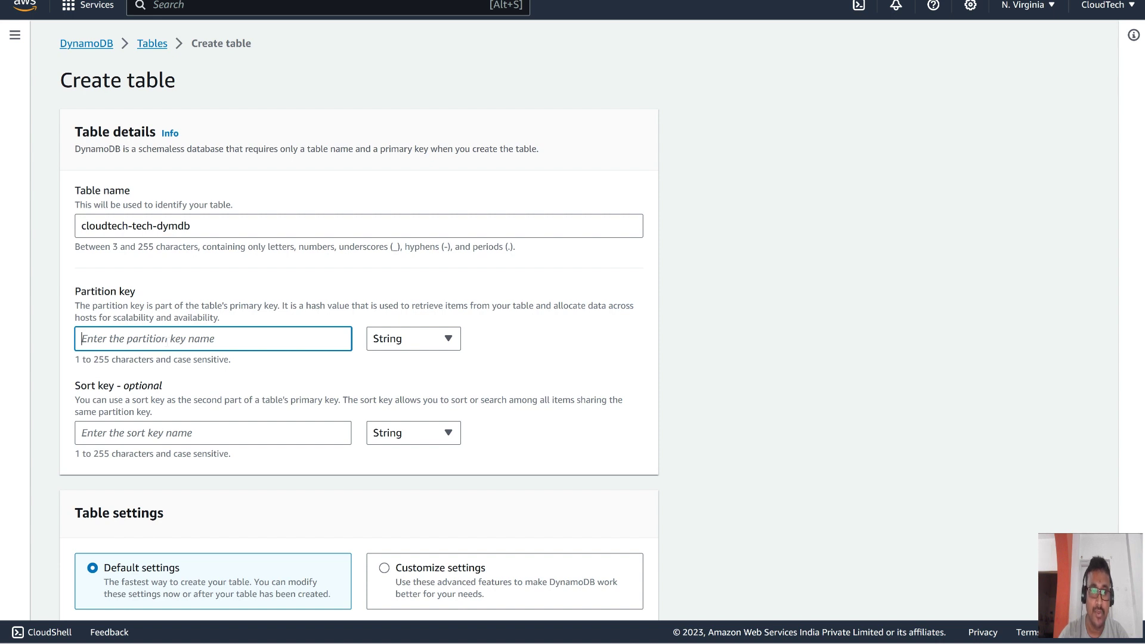
{"action": "type", "text": "id"}
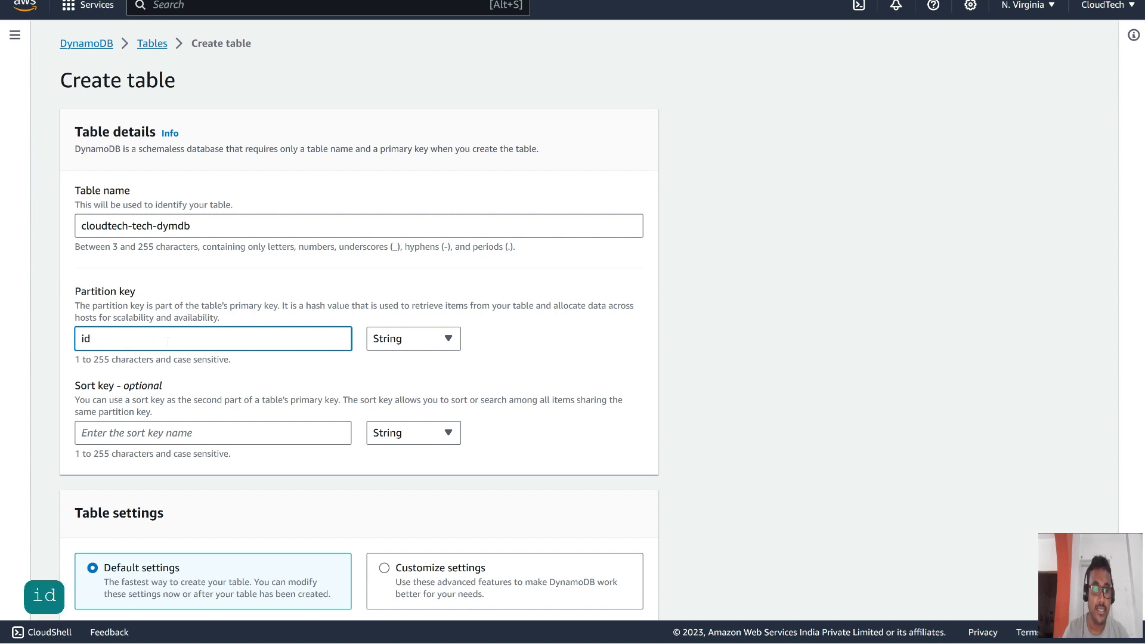
{"action": "left_click", "coordinate": [124, 435]}
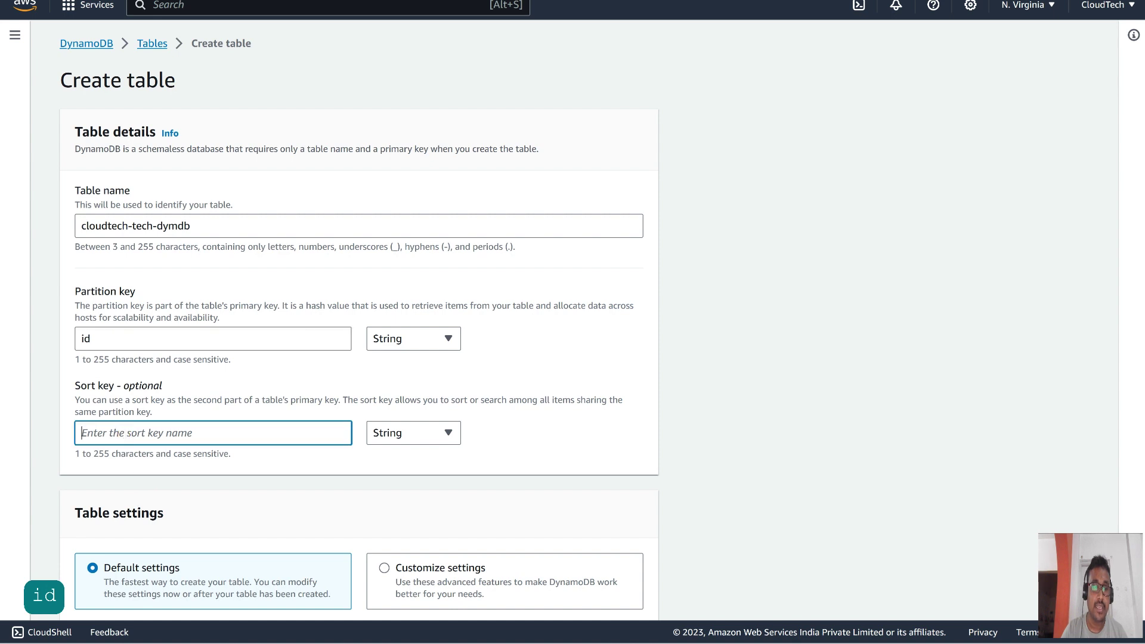
{"action": "left_click", "coordinate": [103, 342]}
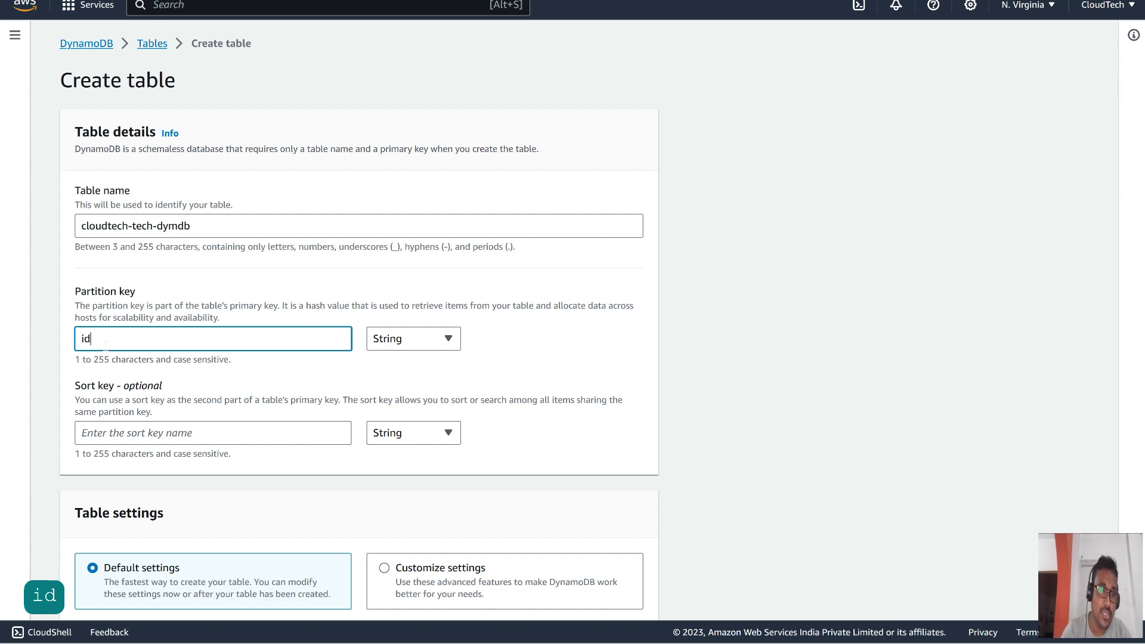
{"action": "left_click", "coordinate": [128, 433]}
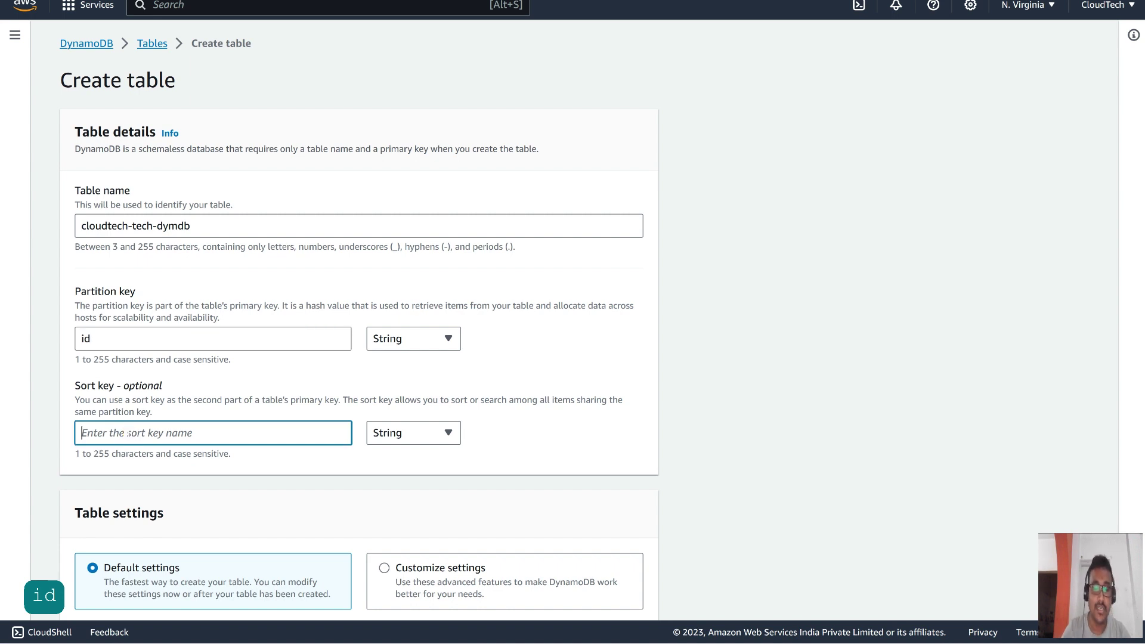
{"action": "type", "text": "nam"}
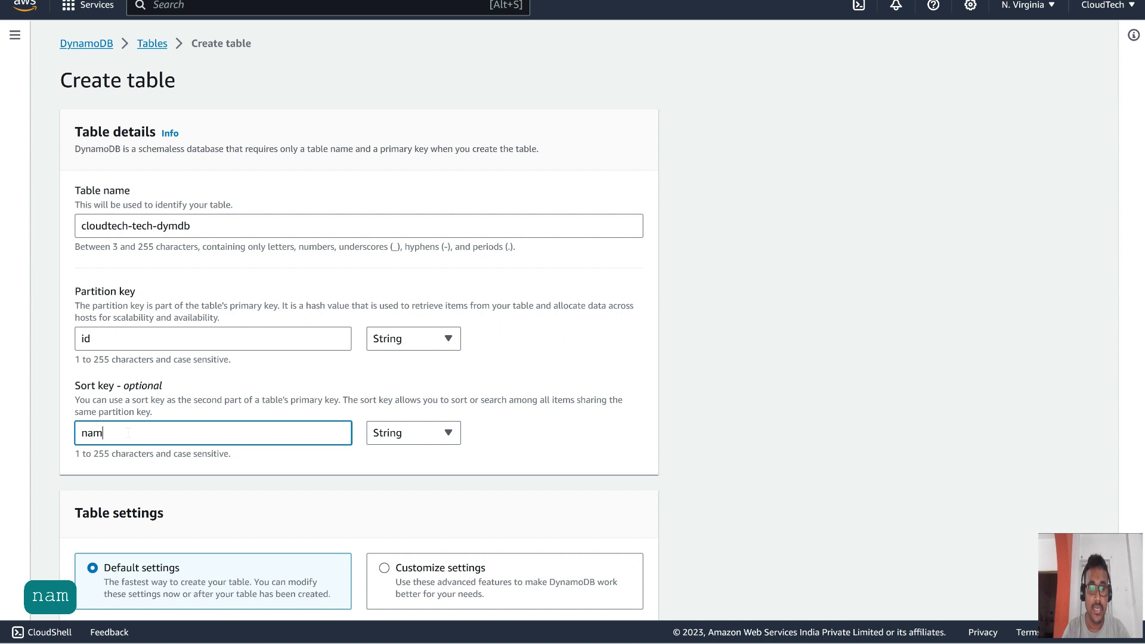
{"action": "type", "text": "e"}
{"action": "left_click", "coordinate": [511, 385]}
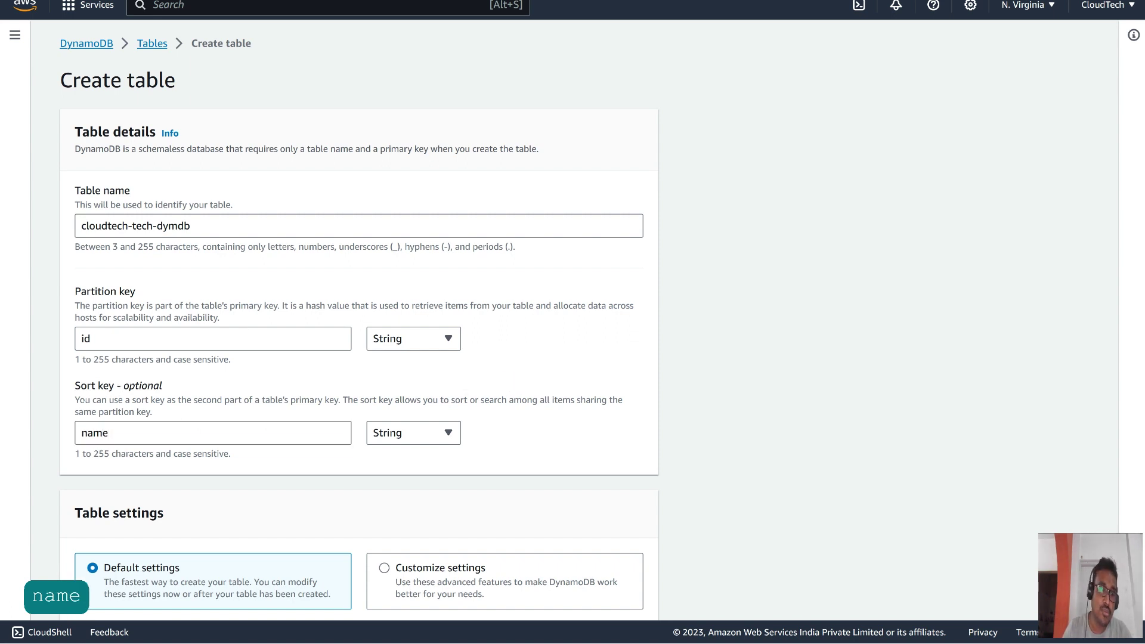
- Set the data type of the id partition key to Number
{"action": "left_click", "coordinate": [120, 433]}
{"action": "left_click_drag", "start_coordinate": [121, 433], "coordinate": [20, 432]}
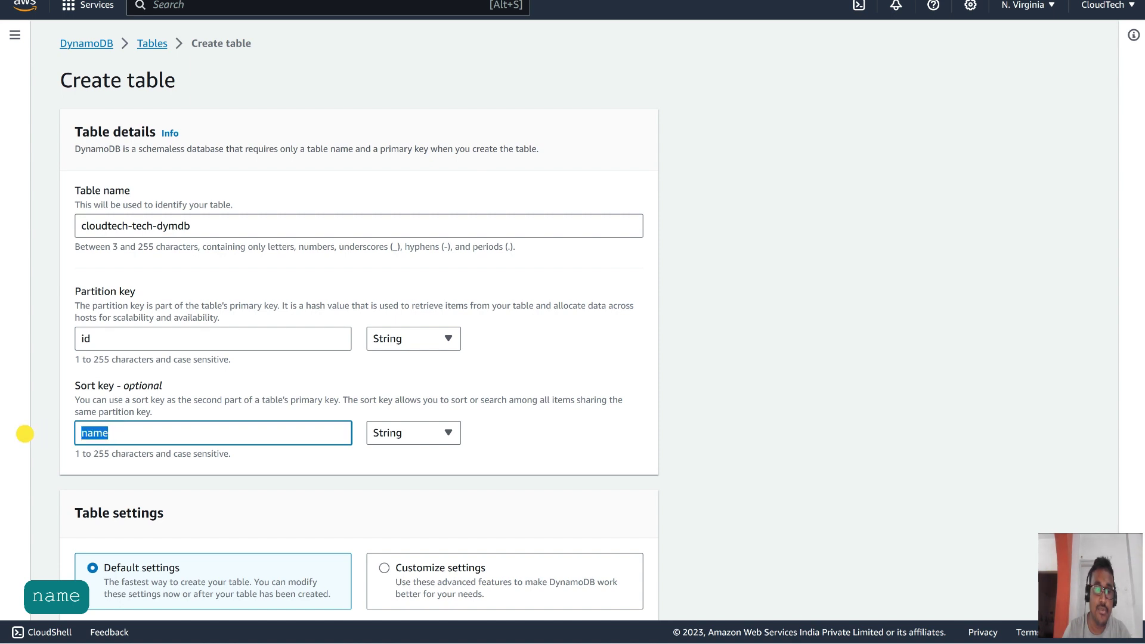
{"action": "left_click", "coordinate": [421, 338]}
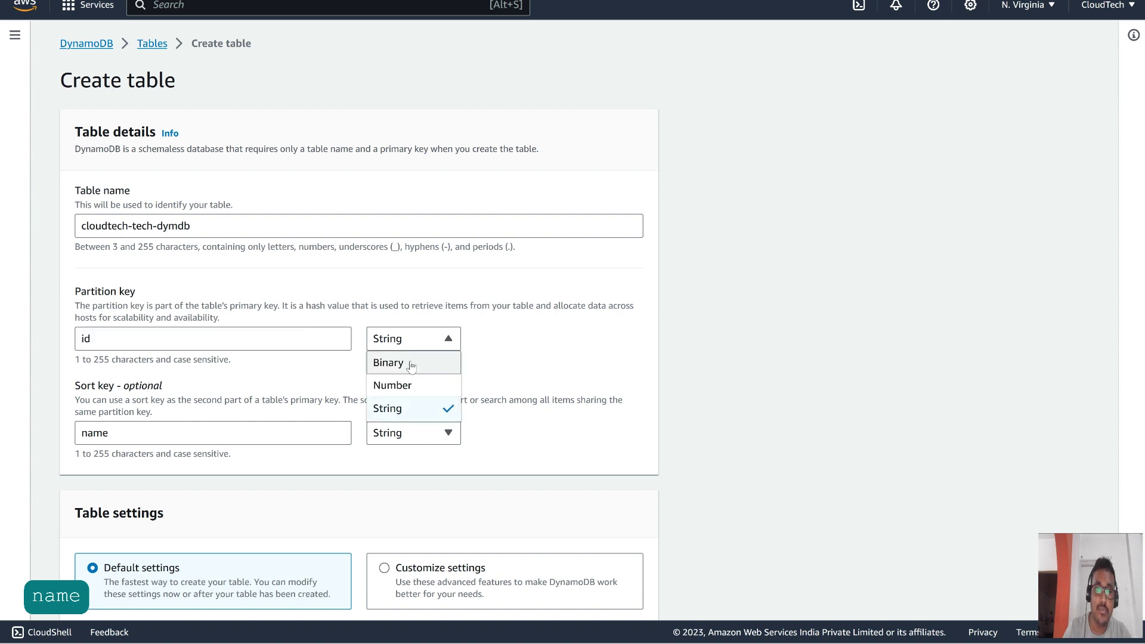
{"action": "left_click", "coordinate": [404, 386]}
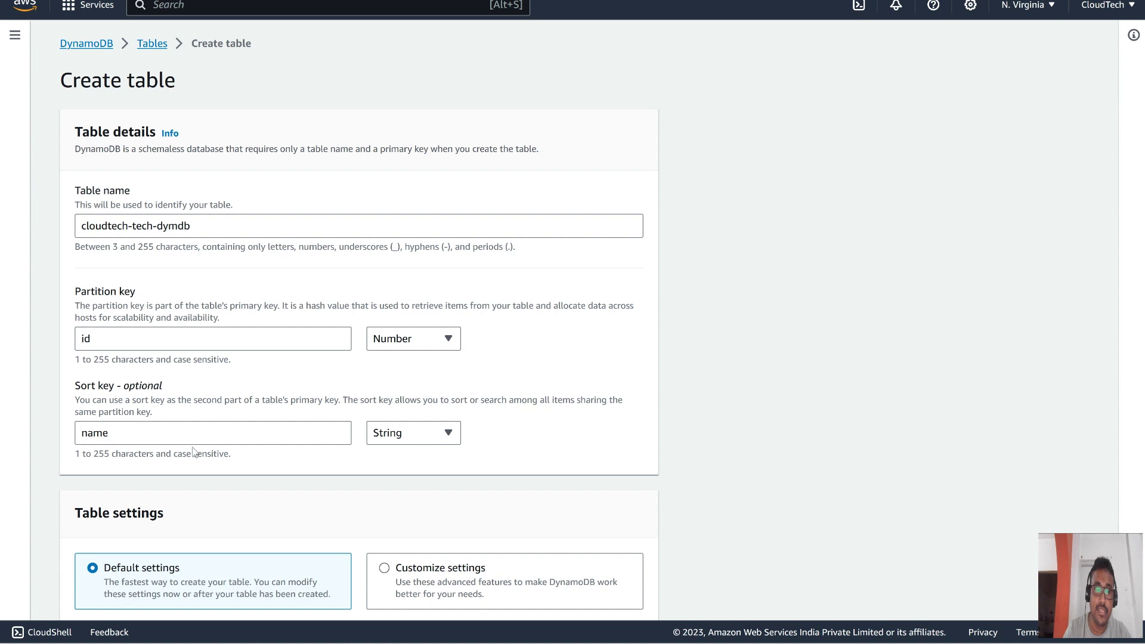
- Switch the table settings from the defaults to Customize settings
{"action": "scroll", "coordinate": [504, 425], "scroll_direction": "down", "scroll_amount": 4}
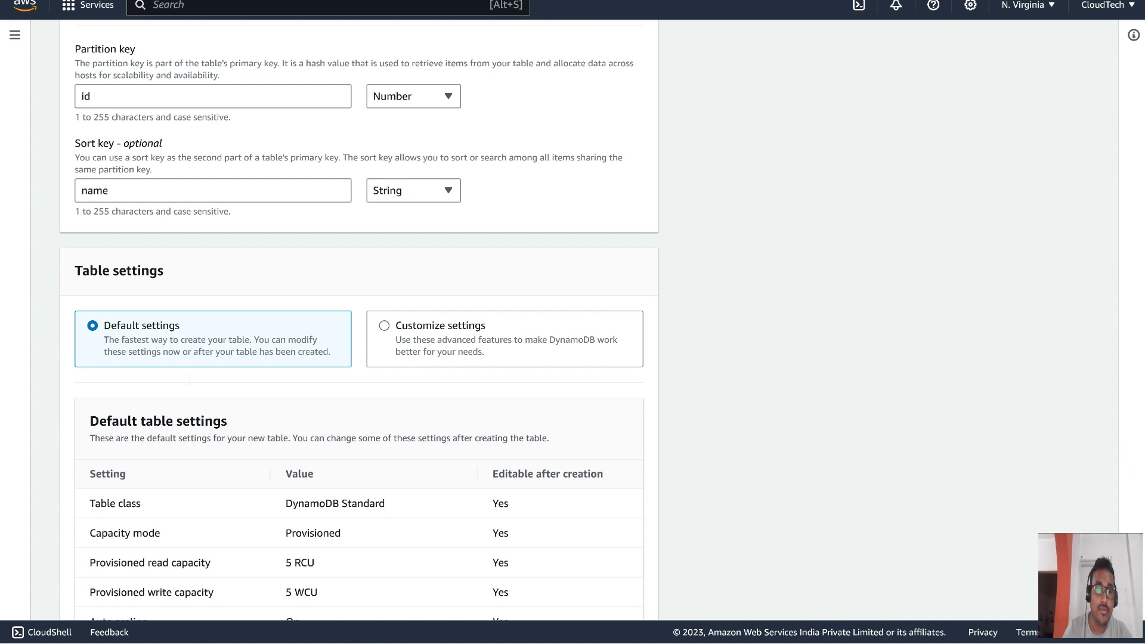
{"action": "scroll", "coordinate": [360, 373], "scroll_direction": "down", "scroll_amount": 3}
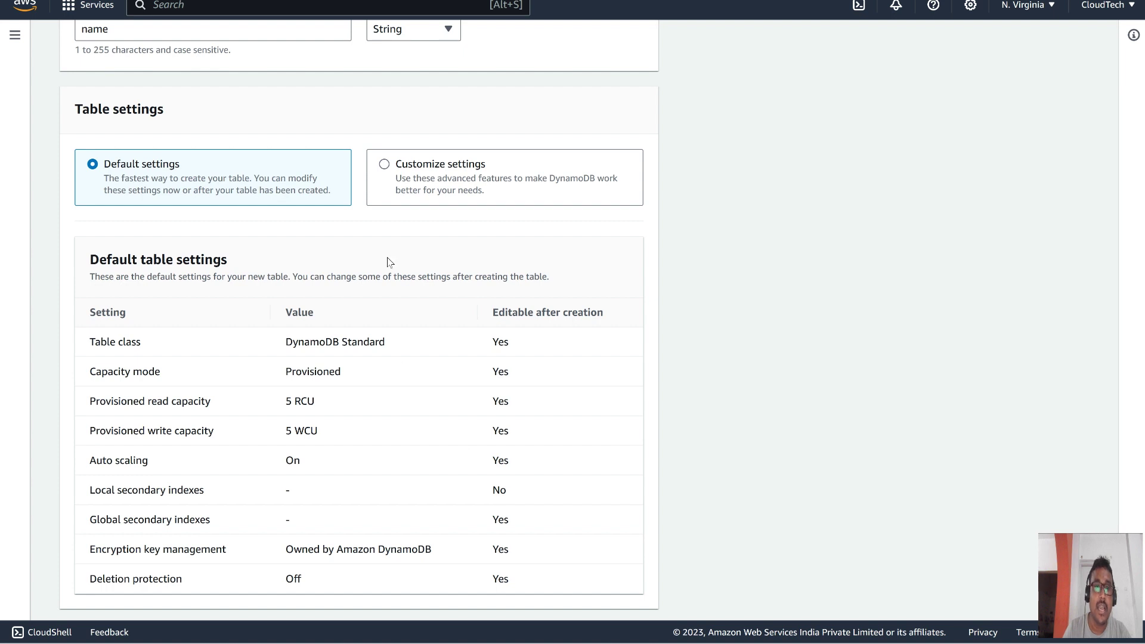
{"action": "left_click", "coordinate": [384, 165]}
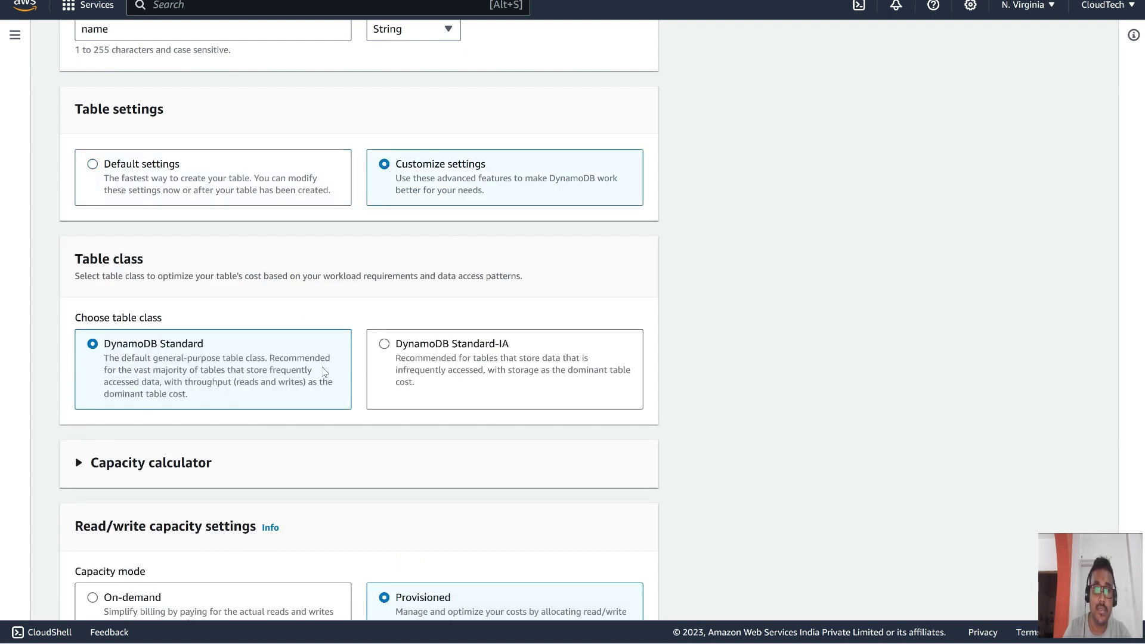
- Review the customized table options: table class, read/write capacity, secondary indexes, estimated capacity cost and encryption at rest
{"action": "scroll", "coordinate": [358, 370], "scroll_direction": "down", "scroll_amount": 3}
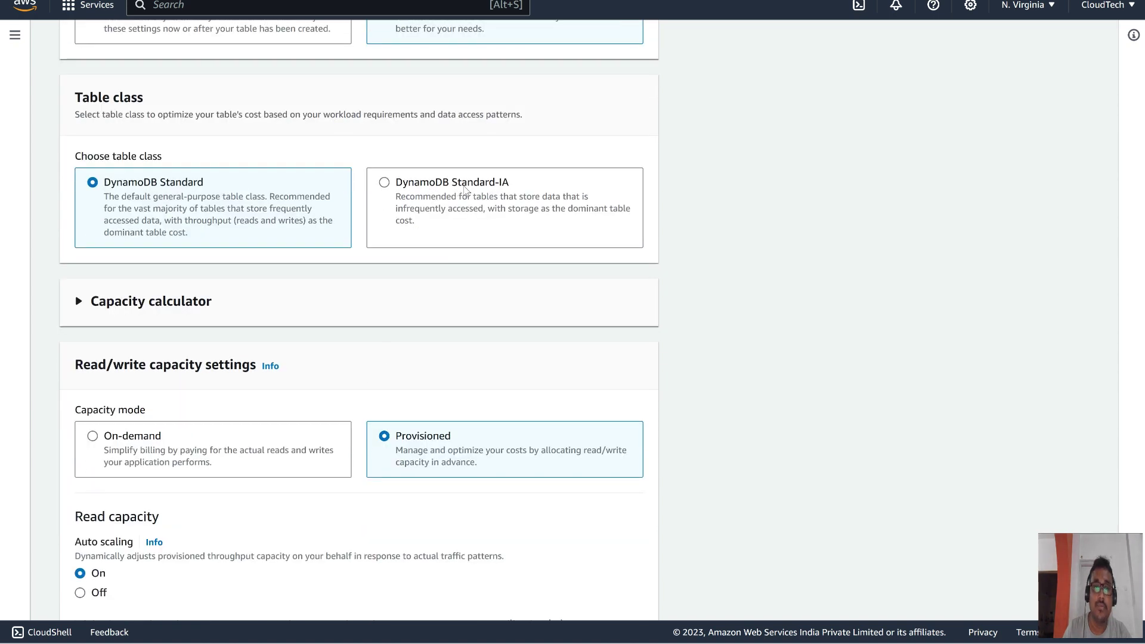
{"action": "scroll", "coordinate": [93, 335], "scroll_direction": "down", "scroll_amount": 3}
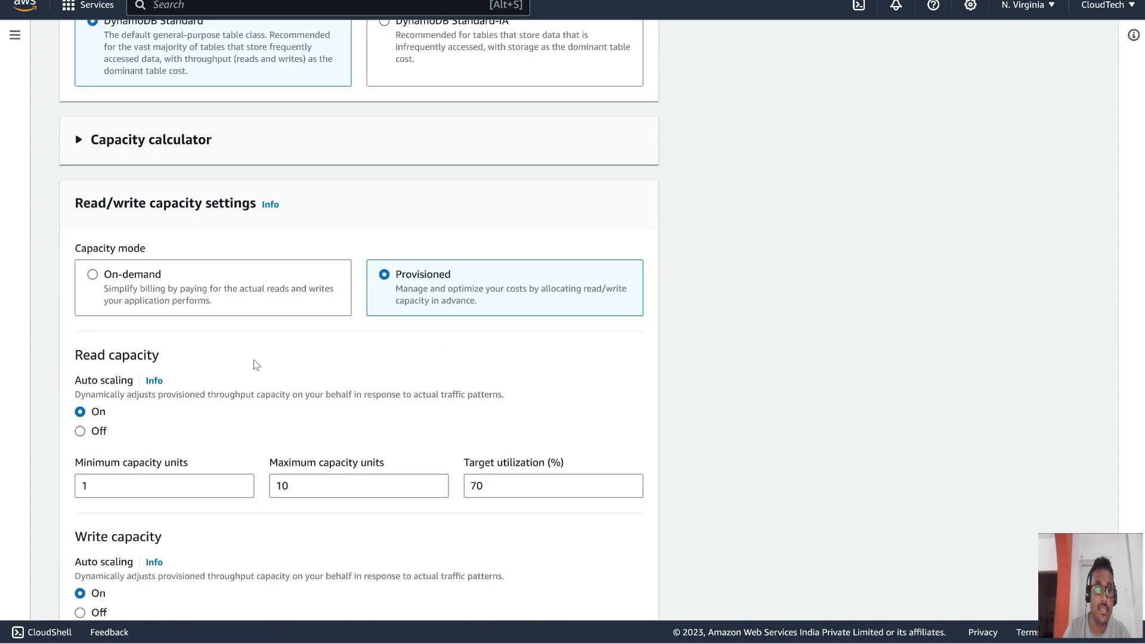
{"action": "scroll", "coordinate": [256, 365], "scroll_direction": "down", "scroll_amount": 3}
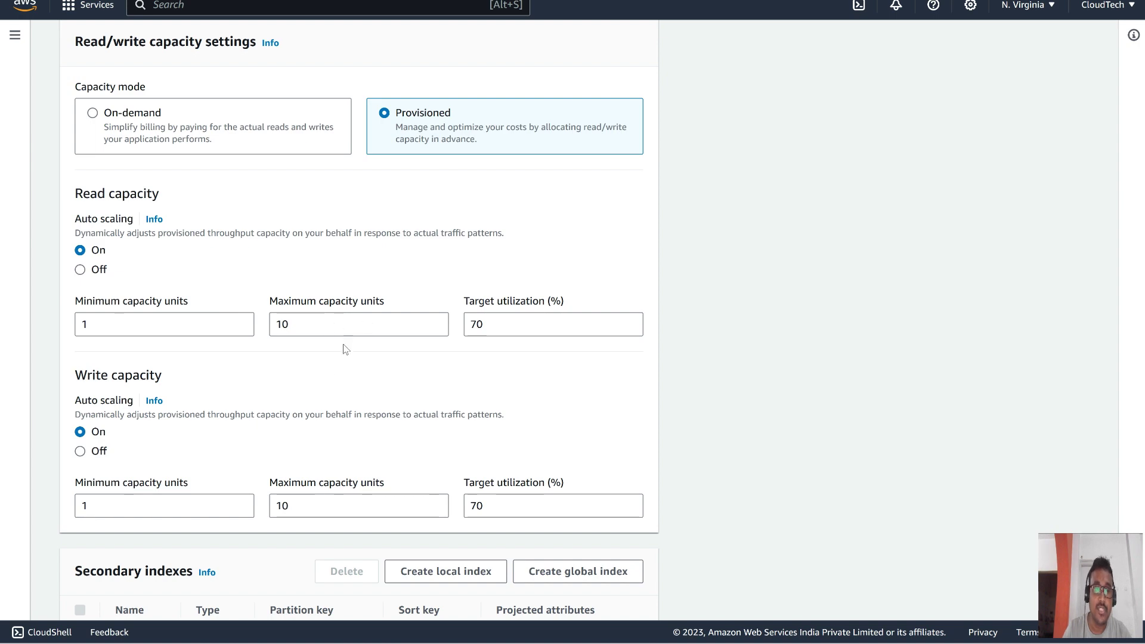
{"action": "scroll", "coordinate": [337, 376], "scroll_direction": "down", "scroll_amount": 2}
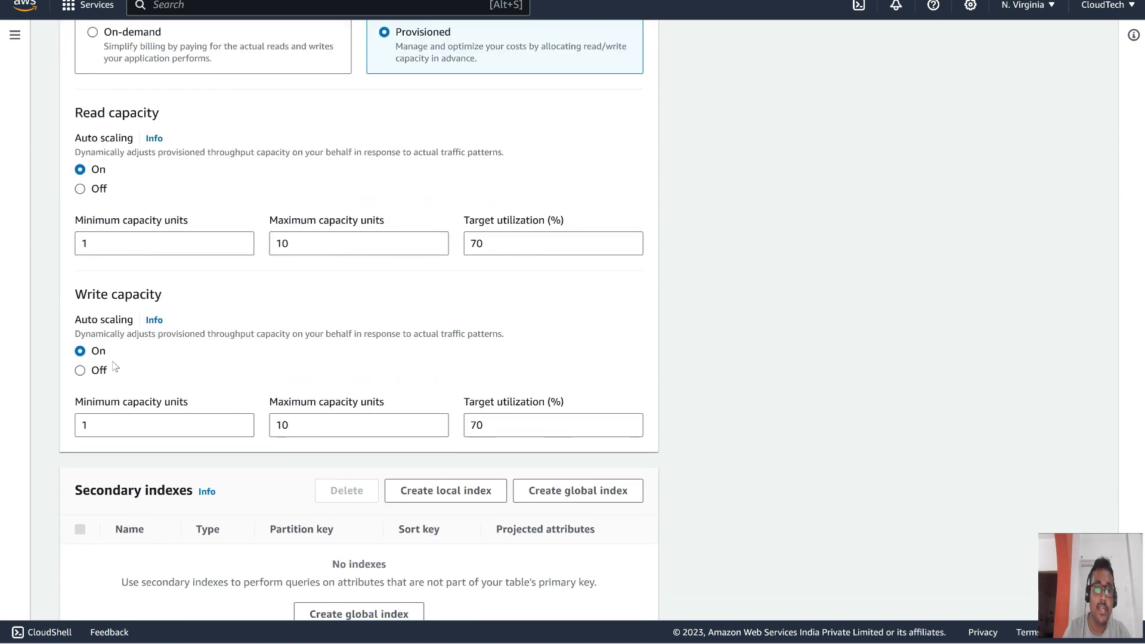
{"action": "scroll", "coordinate": [116, 366], "scroll_direction": "down", "scroll_amount": 5}
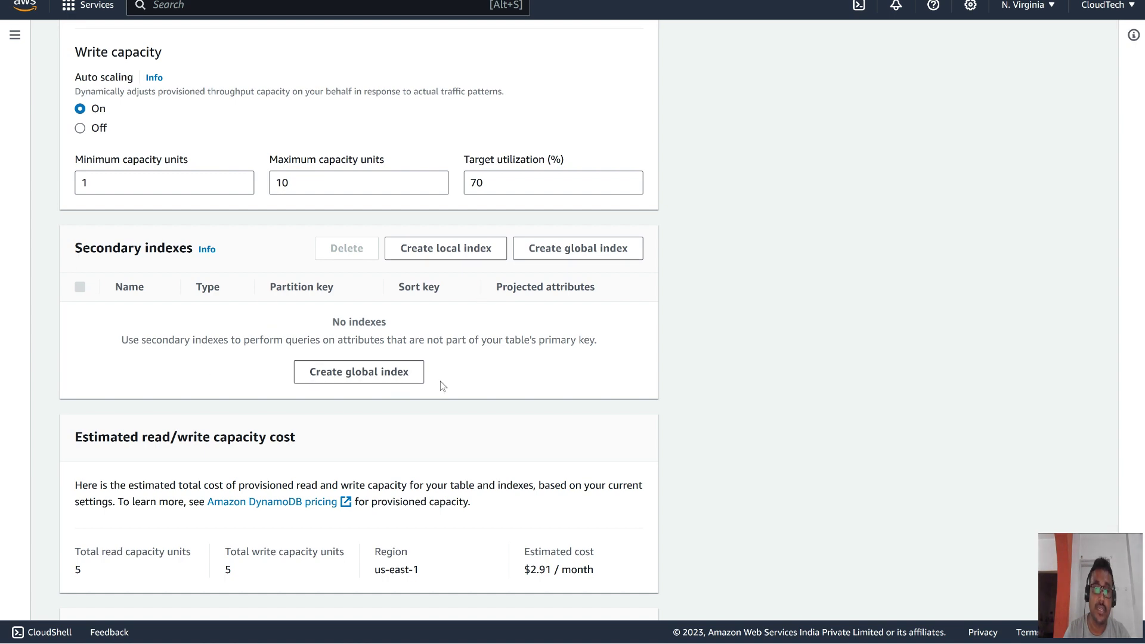
{"action": "scroll", "coordinate": [440, 381], "scroll_direction": "down", "scroll_amount": 3}
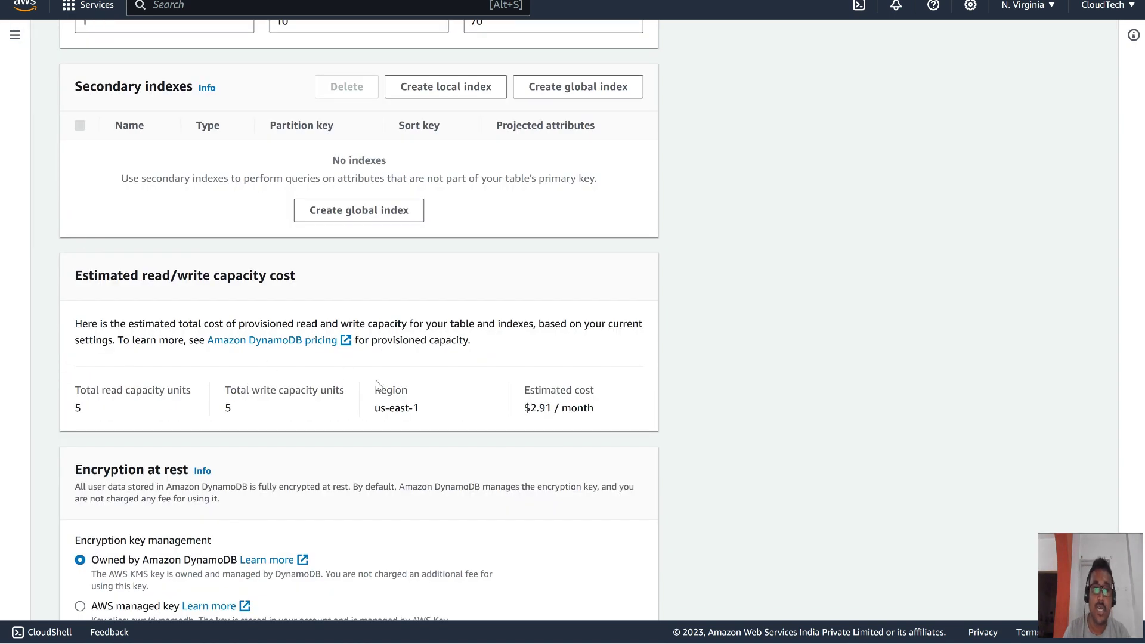
{"action": "left_click_drag", "start_coordinate": [590, 413], "coordinate": [36, 393]}
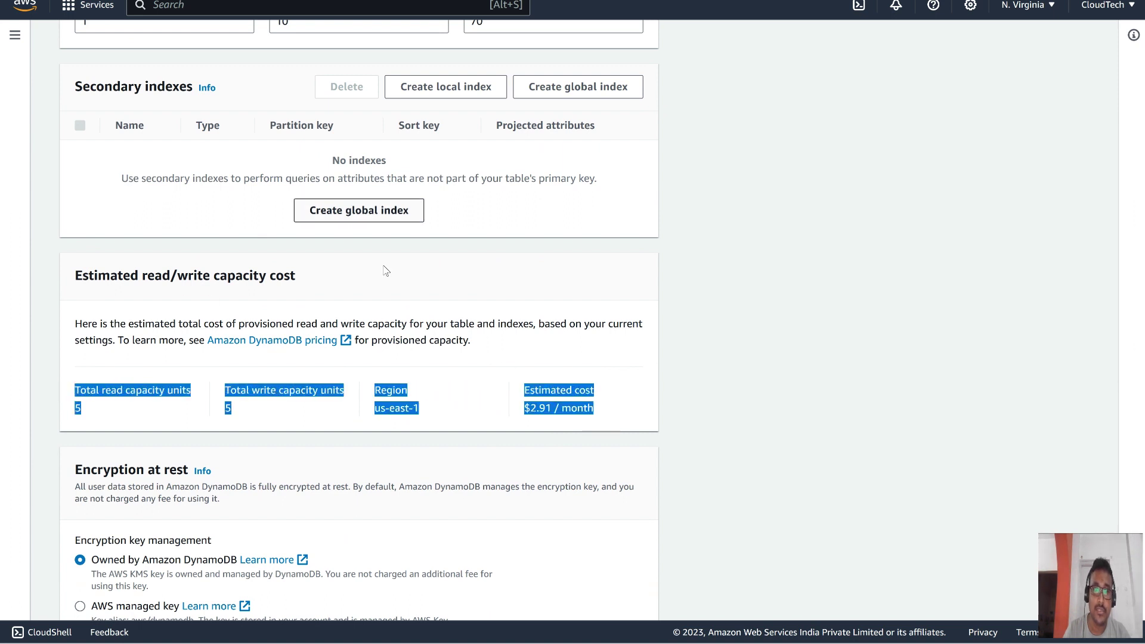
{"action": "left_click", "coordinate": [737, 400]}
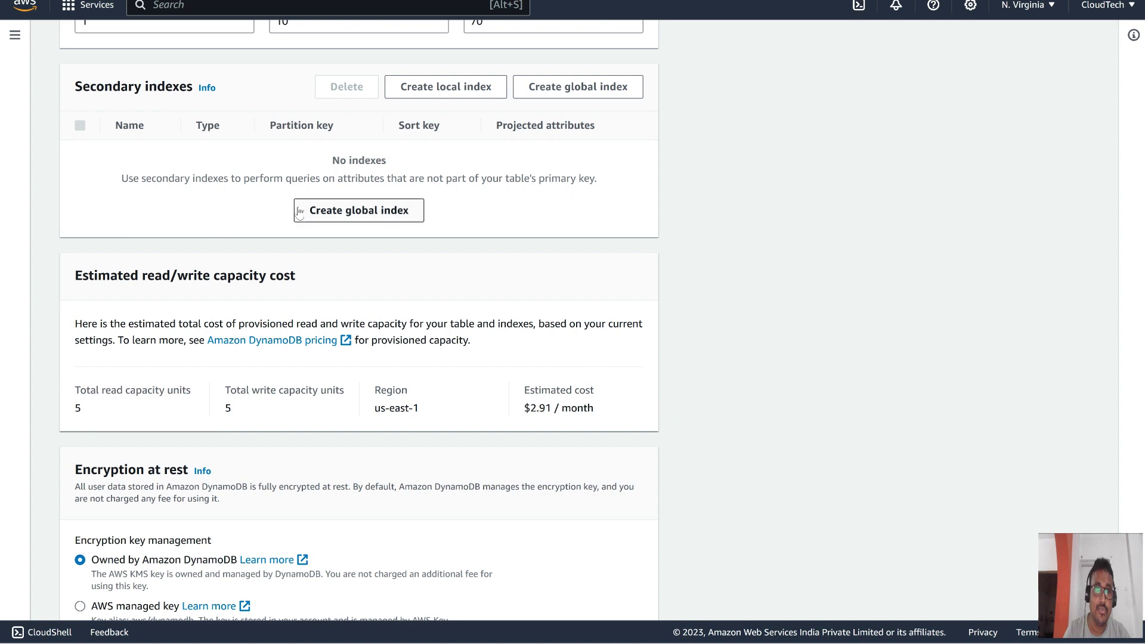
{"action": "scroll", "coordinate": [282, 313], "scroll_direction": "down", "scroll_amount": 4}
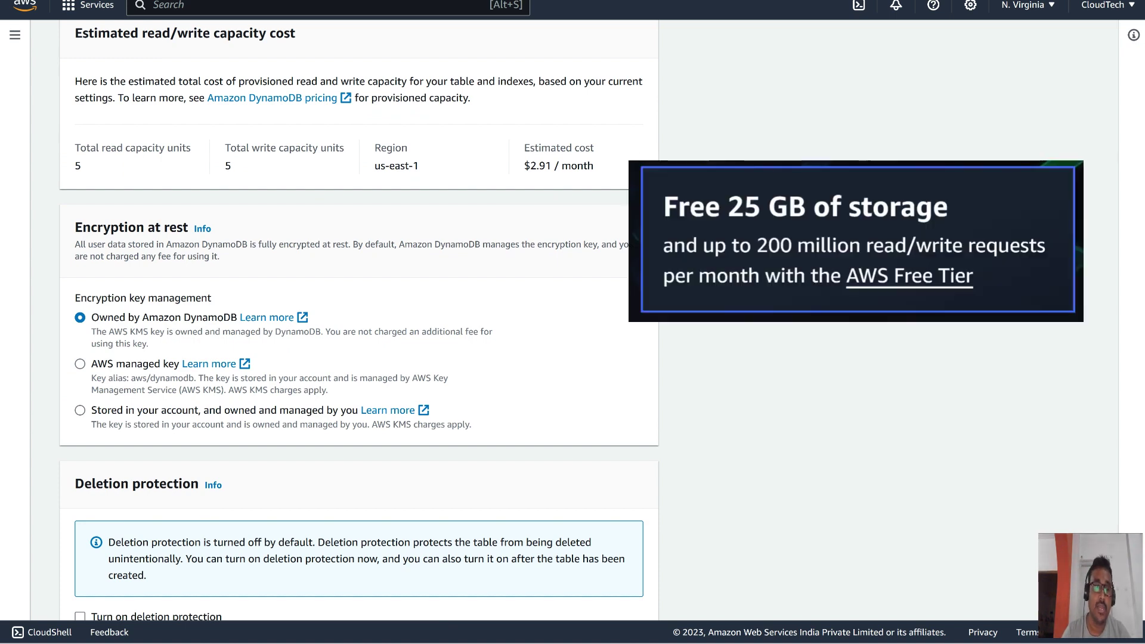
- Switch the table settings back to Default settings
{"action": "scroll", "coordinate": [695, 316], "scroll_direction": "up", "scroll_amount": 15}
{"action": "scroll", "coordinate": [695, 316], "scroll_direction": "up", "scroll_amount": 10}
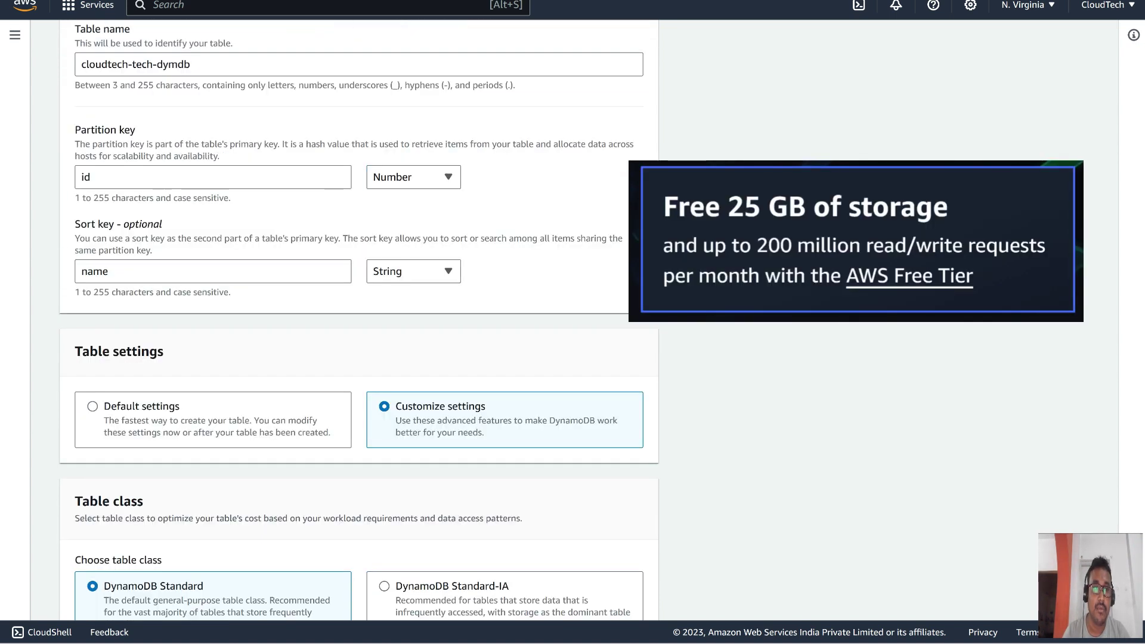
{"action": "scroll", "coordinate": [338, 315], "scroll_direction": "up", "scroll_amount": 3}
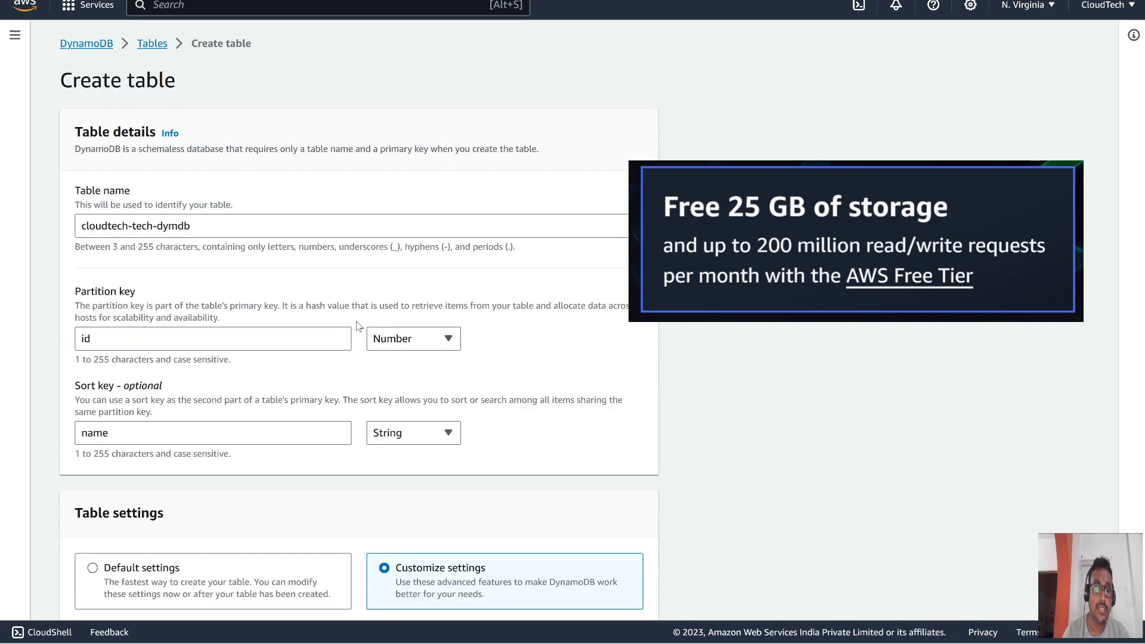
{"action": "scroll", "coordinate": [359, 326], "scroll_direction": "down", "scroll_amount": 5}
{"action": "left_click", "coordinate": [154, 255]}
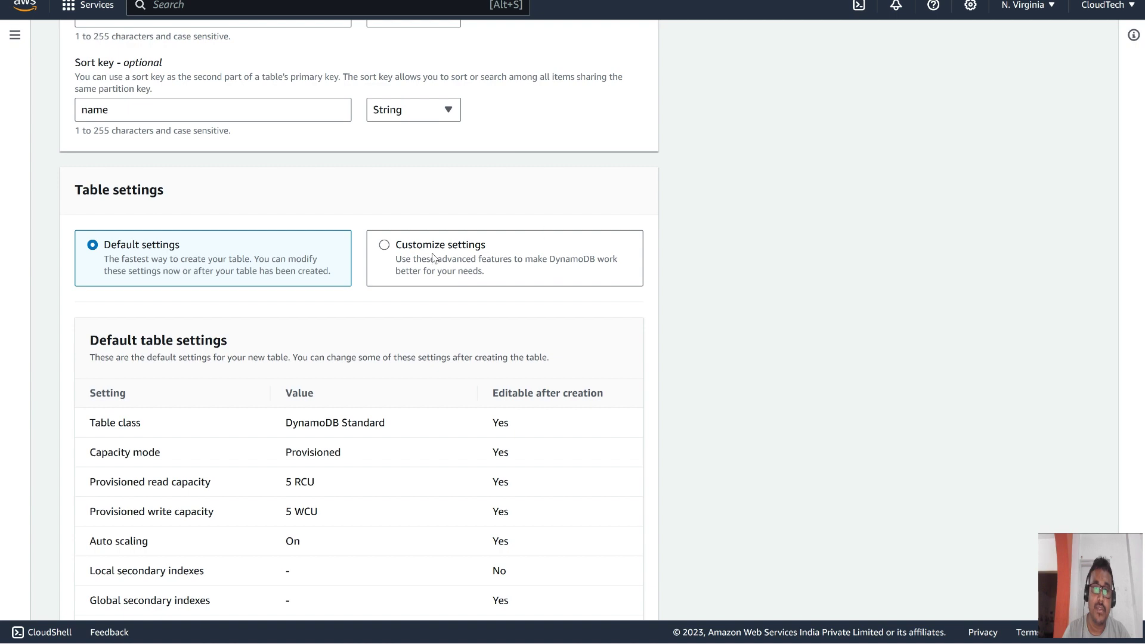
- Create the cloudtech-tech-dymdb table and refresh the list of tables
{"action": "scroll", "coordinate": [466, 427], "scroll_direction": "down", "scroll_amount": 5}
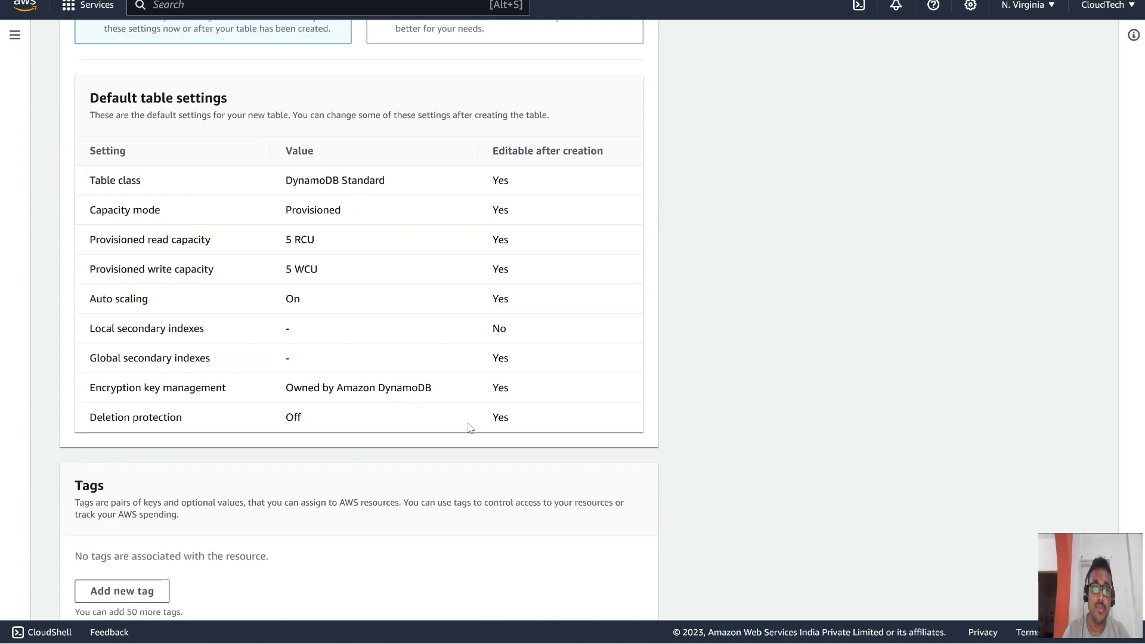
{"action": "left_click", "coordinate": [620, 600]}
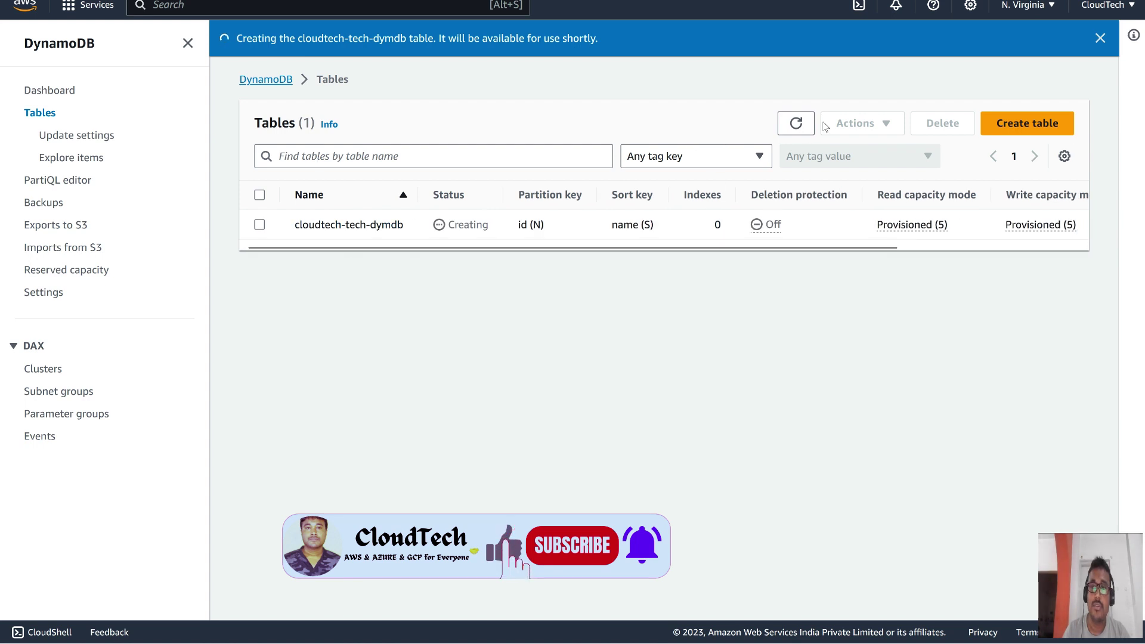
{"action": "left_click", "coordinate": [797, 123]}
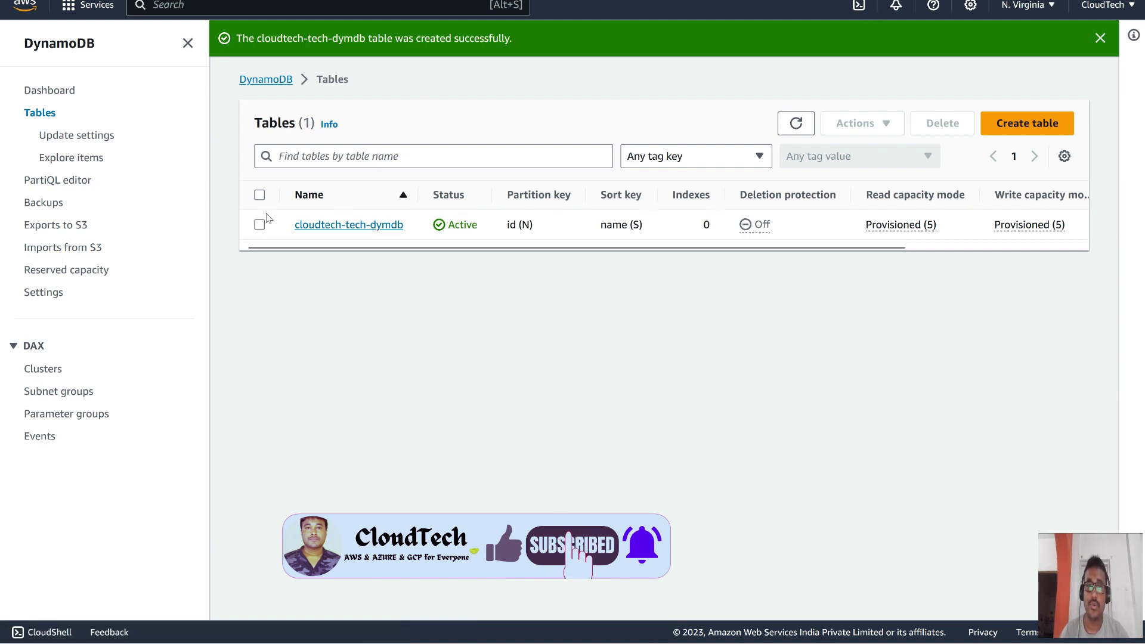
- Open the cloudtech-tech-dymdb table and examine its general information and global secondary indexes
{"action": "left_click", "coordinate": [339, 226]}
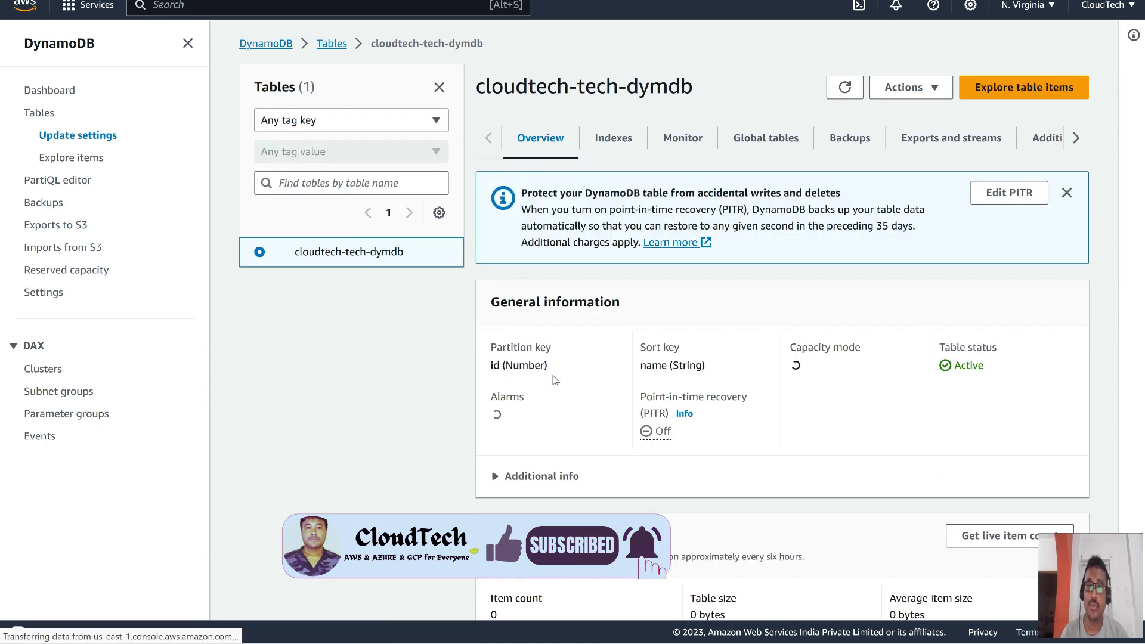
{"action": "scroll", "coordinate": [554, 380], "scroll_direction": "down", "scroll_amount": 3}
{"action": "scroll", "coordinate": [597, 239], "scroll_direction": "up", "scroll_amount": 3}
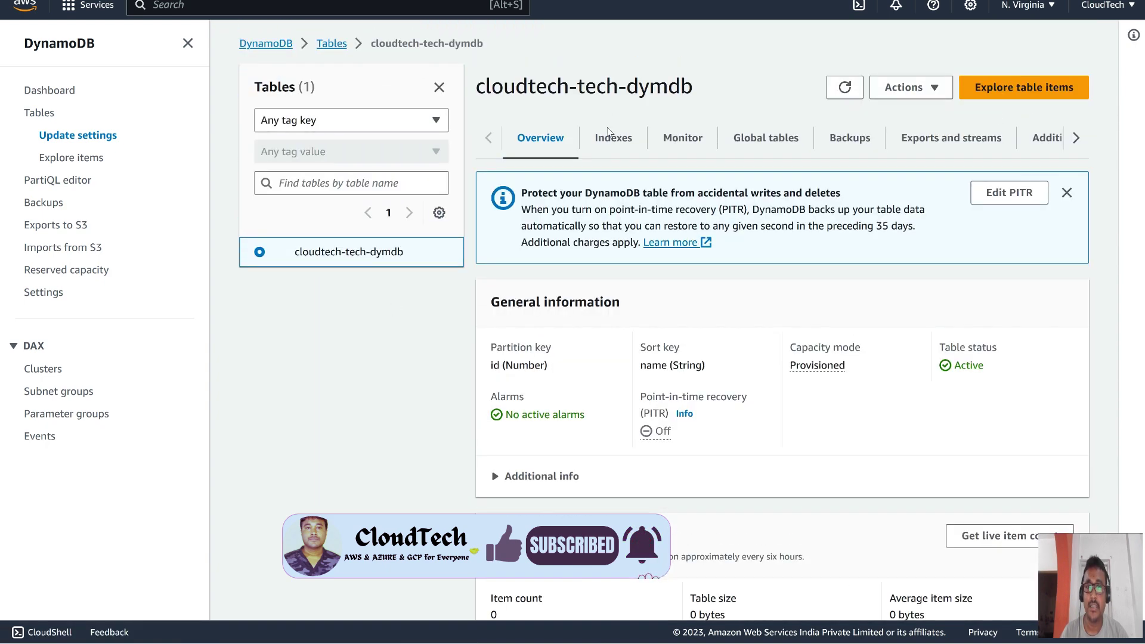
{"action": "left_click", "coordinate": [610, 135]}
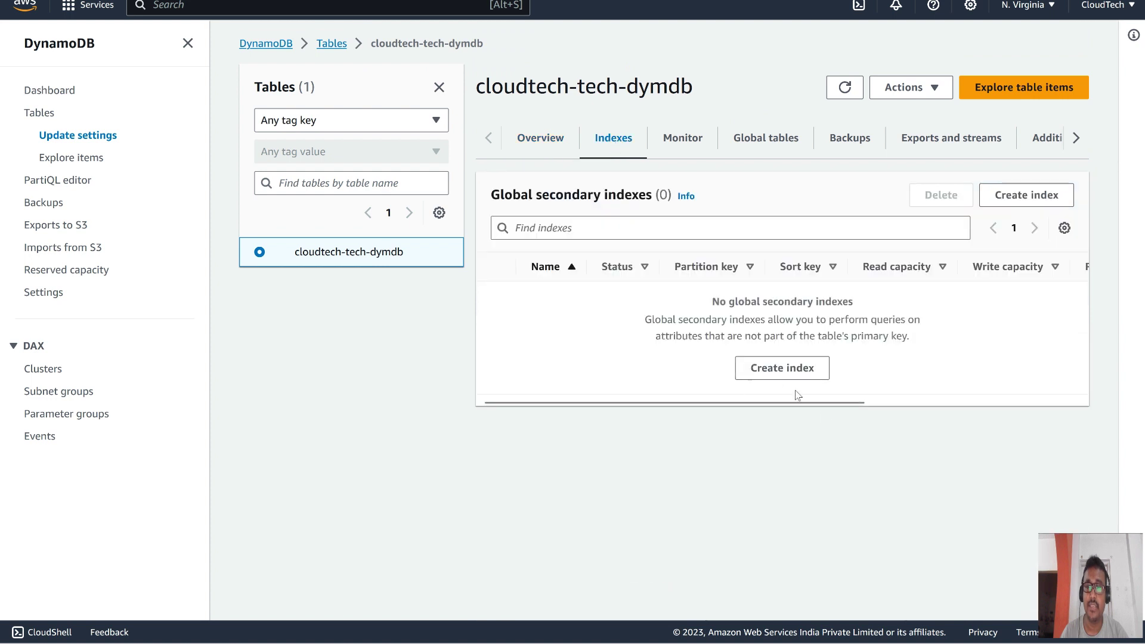
{"action": "left_click", "coordinate": [683, 143]}
{"action": "left_click", "coordinate": [621, 143]}
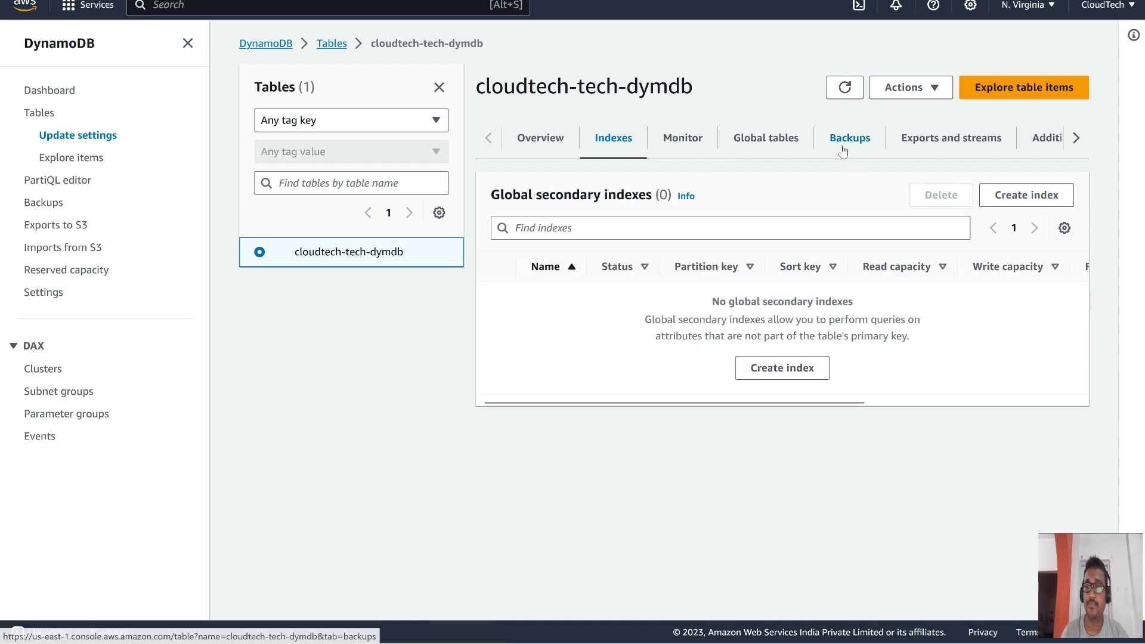
- Check the table's read/write capacity in its additional settings and return to the table overview
{"action": "left_click", "coordinate": [1076, 138]}
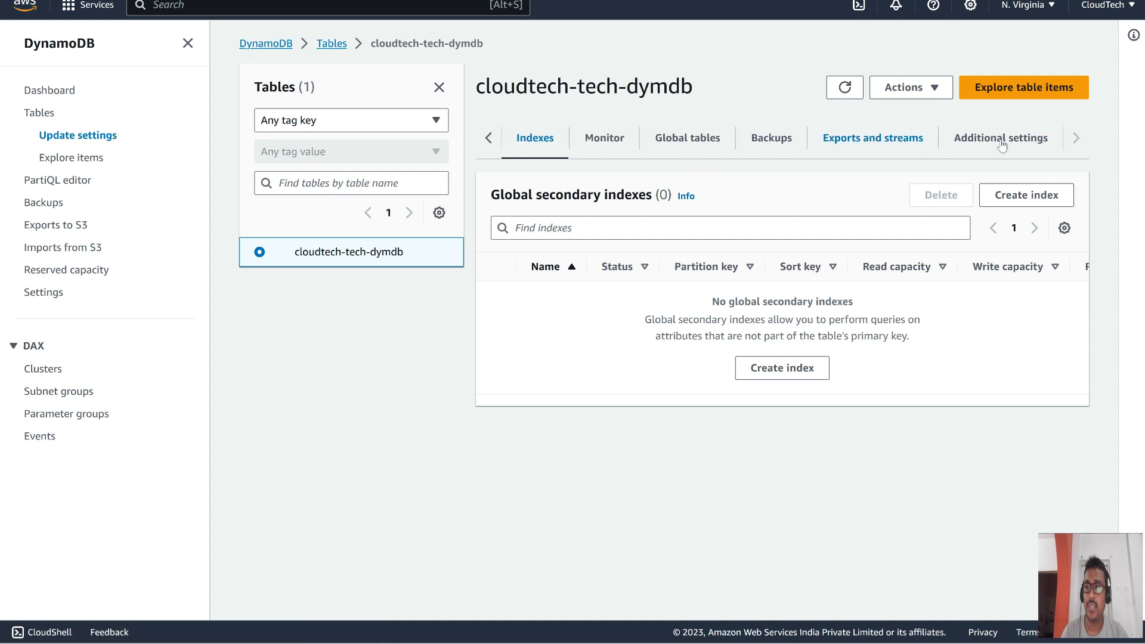
{"action": "left_click", "coordinate": [1001, 140]}
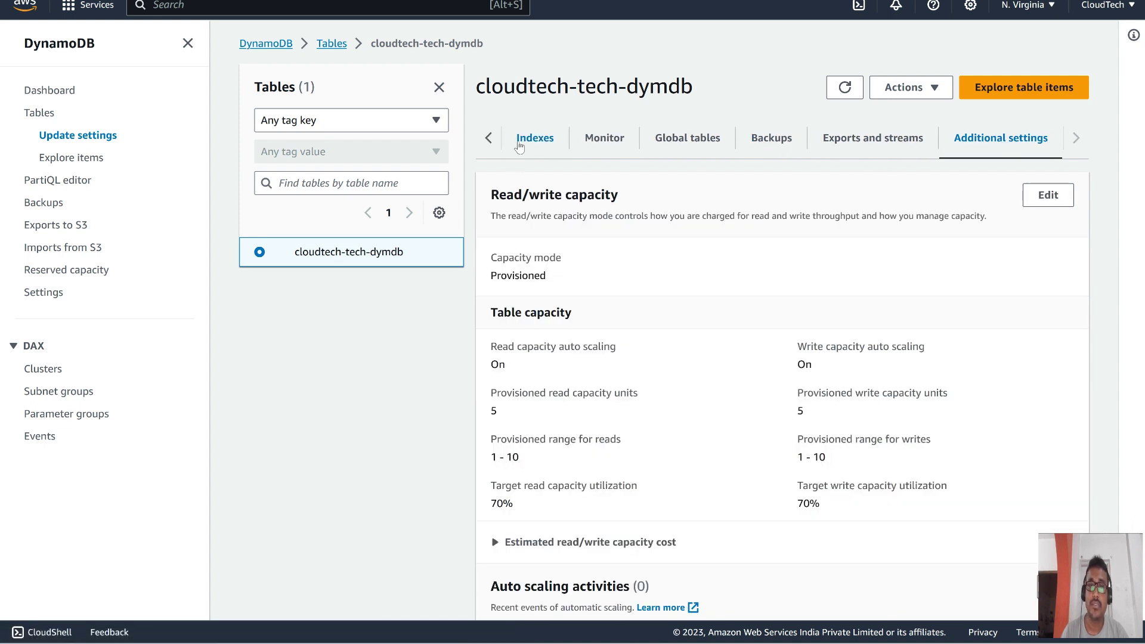
{"action": "left_click", "coordinate": [492, 138]}
{"action": "left_click", "coordinate": [522, 140]}
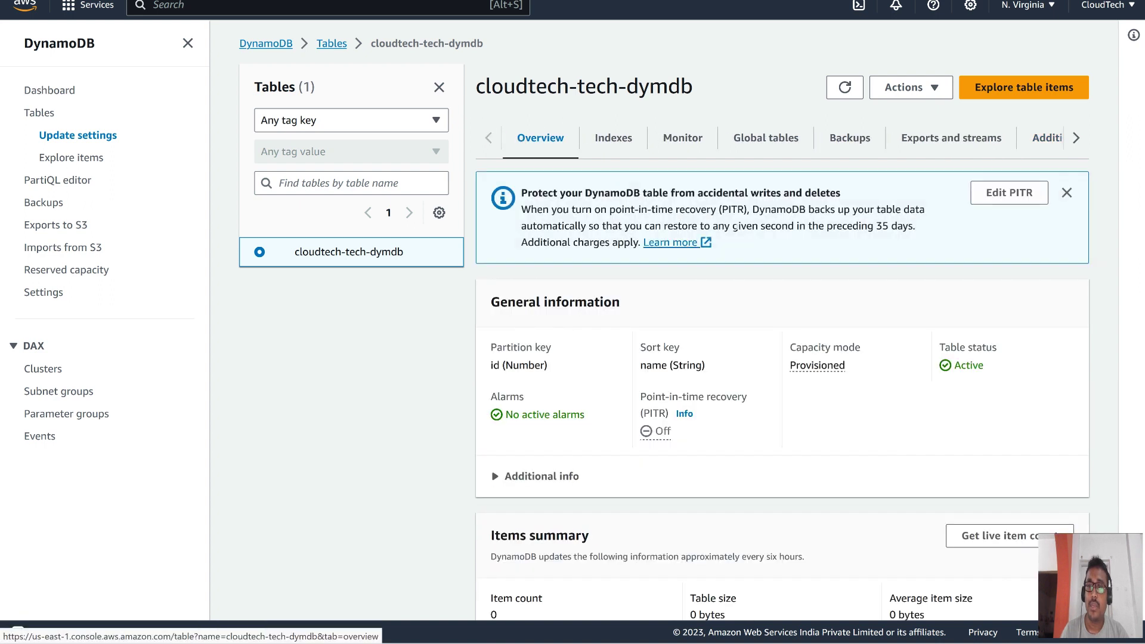
- Explore the items stored in the cloudtech-tech-dymdb table and return to the table details
{"action": "left_click", "coordinate": [947, 90]}
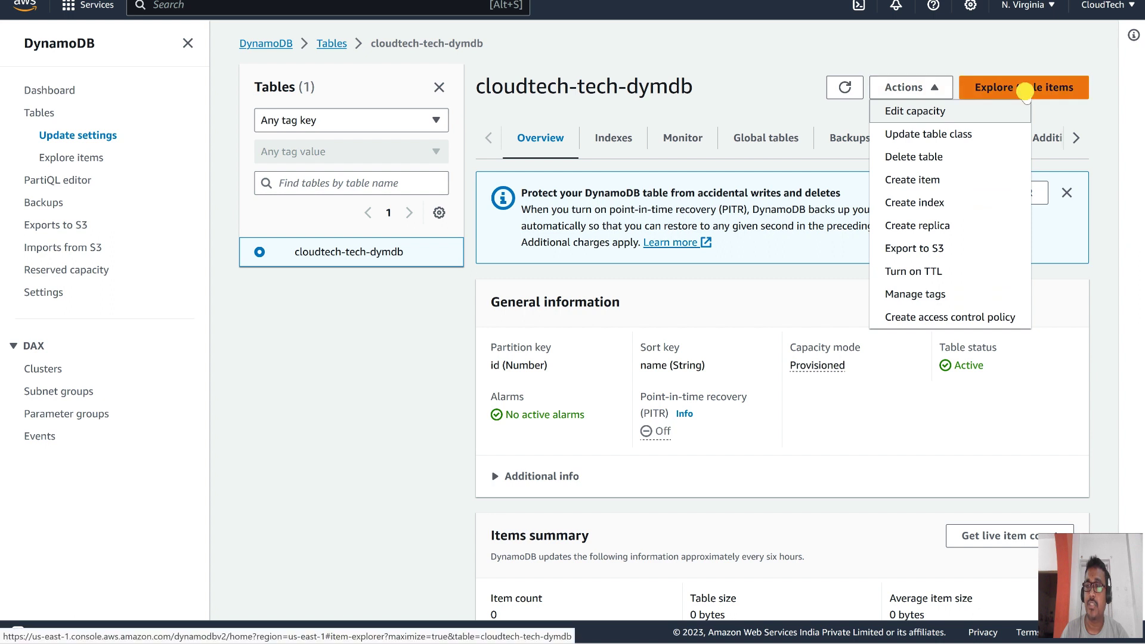
{"action": "left_click", "coordinate": [1026, 90]}
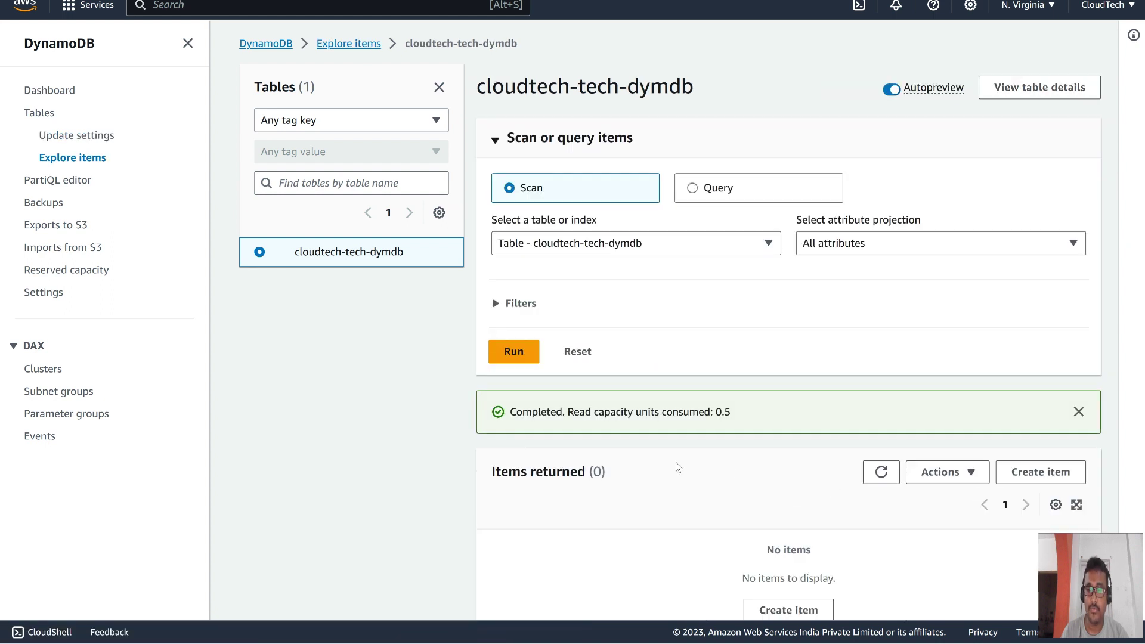
{"action": "scroll", "coordinate": [622, 433], "scroll_direction": "down", "scroll_amount": 1}
{"action": "scroll", "coordinate": [714, 392], "scroll_direction": "up", "scroll_amount": 1}
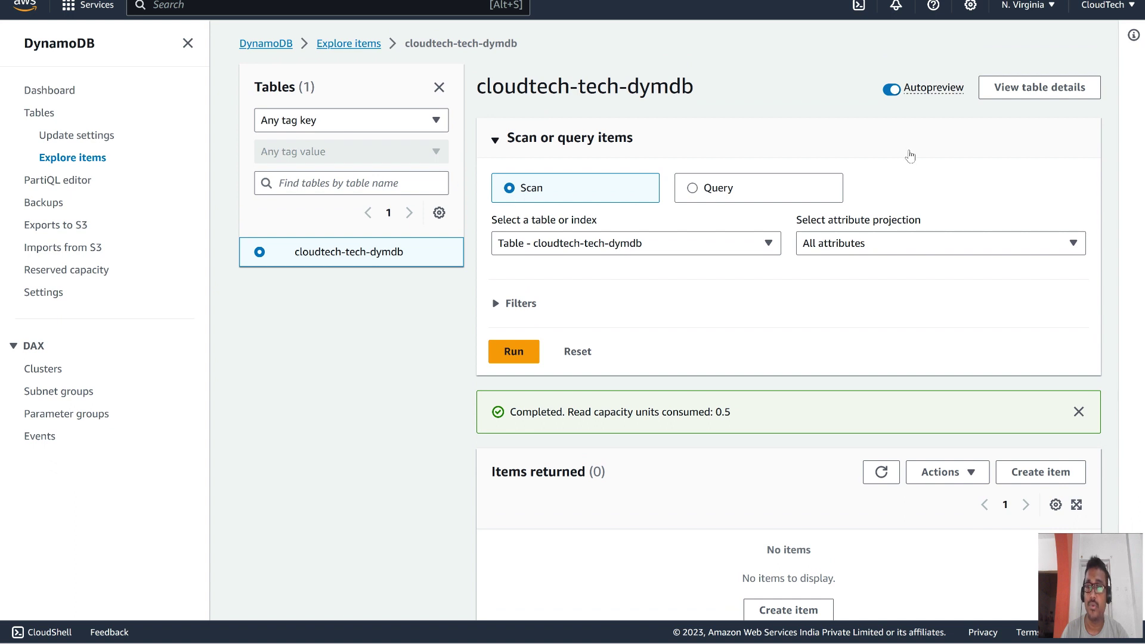
{"action": "left_click", "coordinate": [1016, 87]}
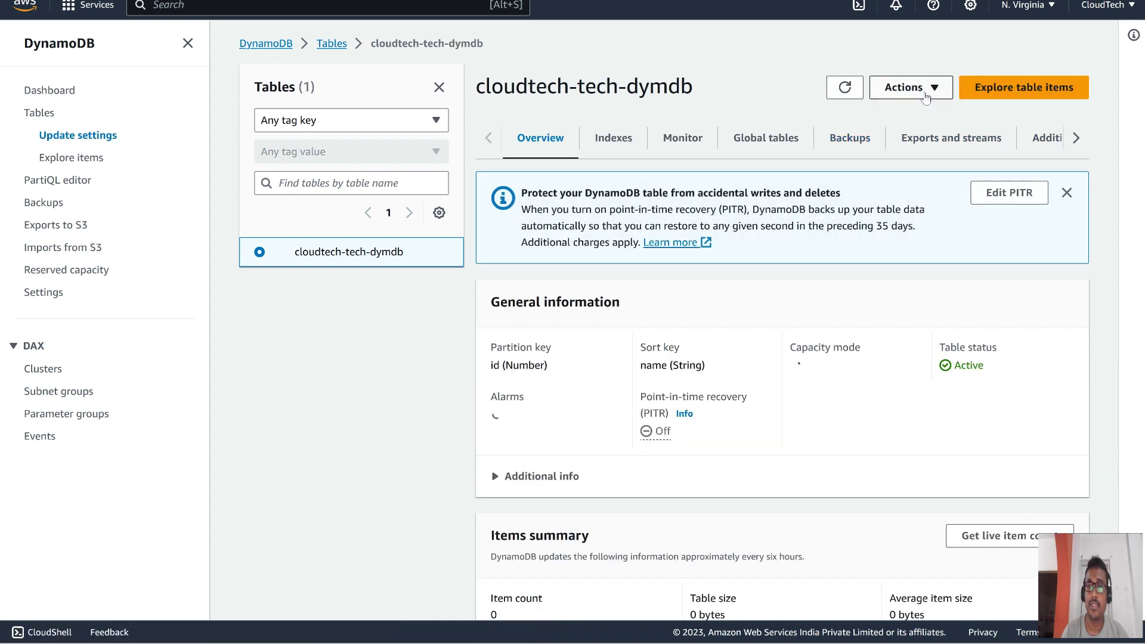
- Create an item in the table with id 1 and name cloudtech
{"action": "left_click", "coordinate": [909, 87]}
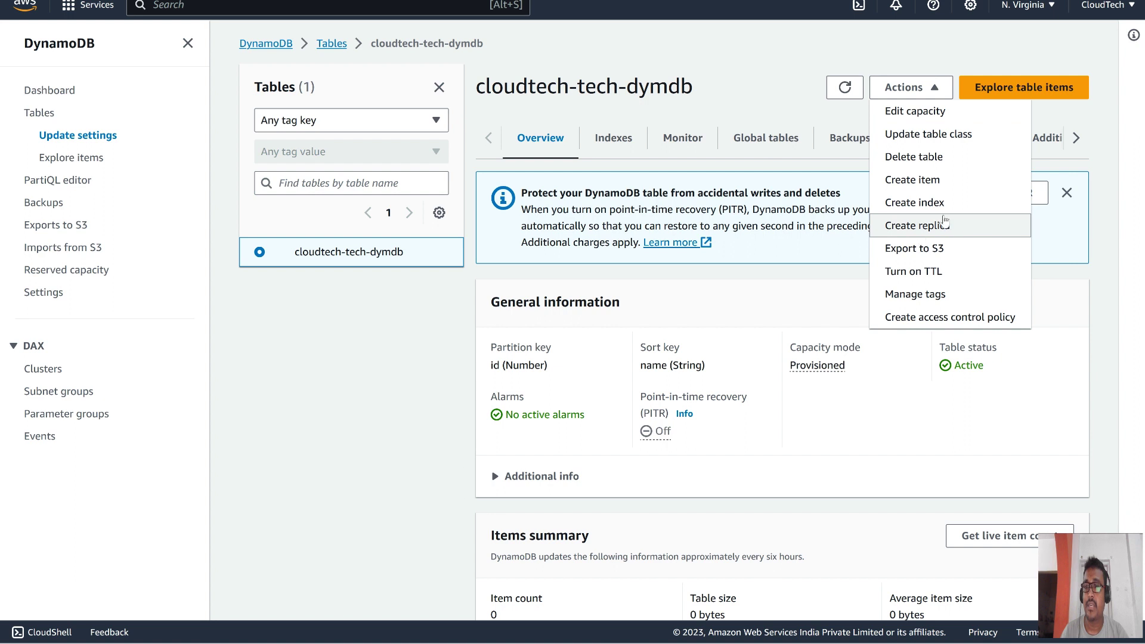
{"action": "left_click", "coordinate": [932, 180]}
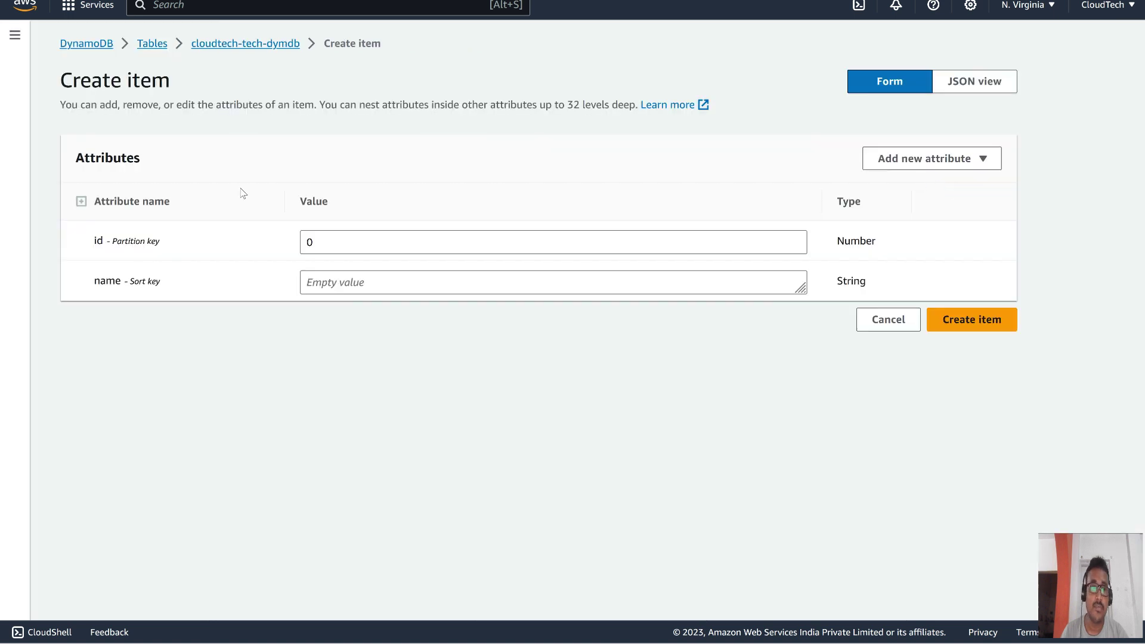
{"action": "left_click", "coordinate": [217, 237]}
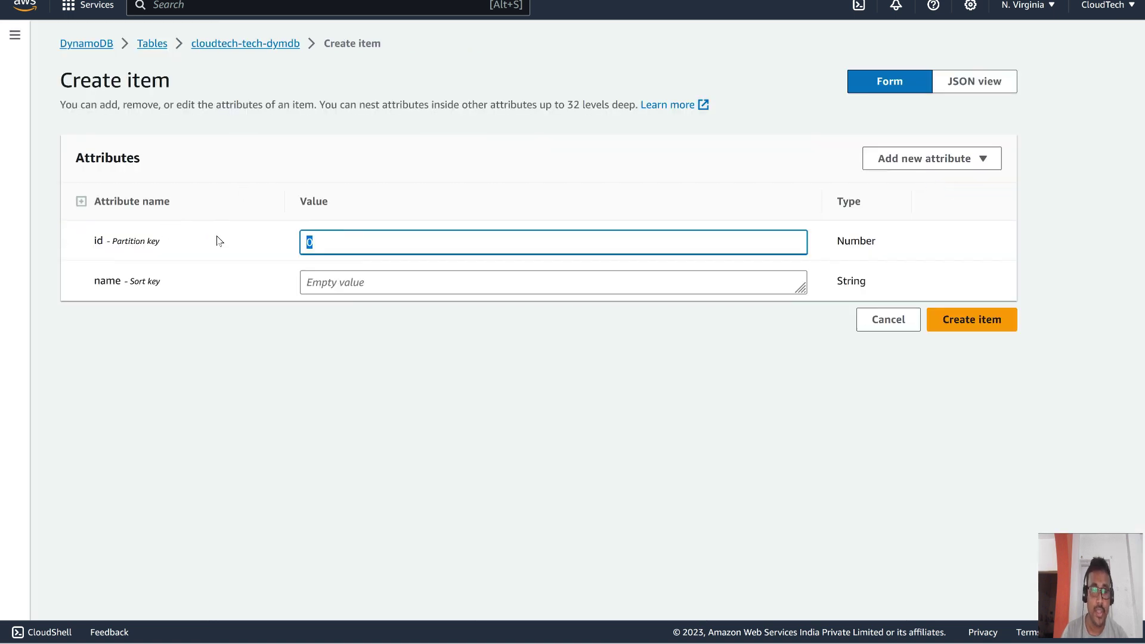
{"action": "type", "text": "1"}
{"action": "left_click", "coordinate": [333, 289]}
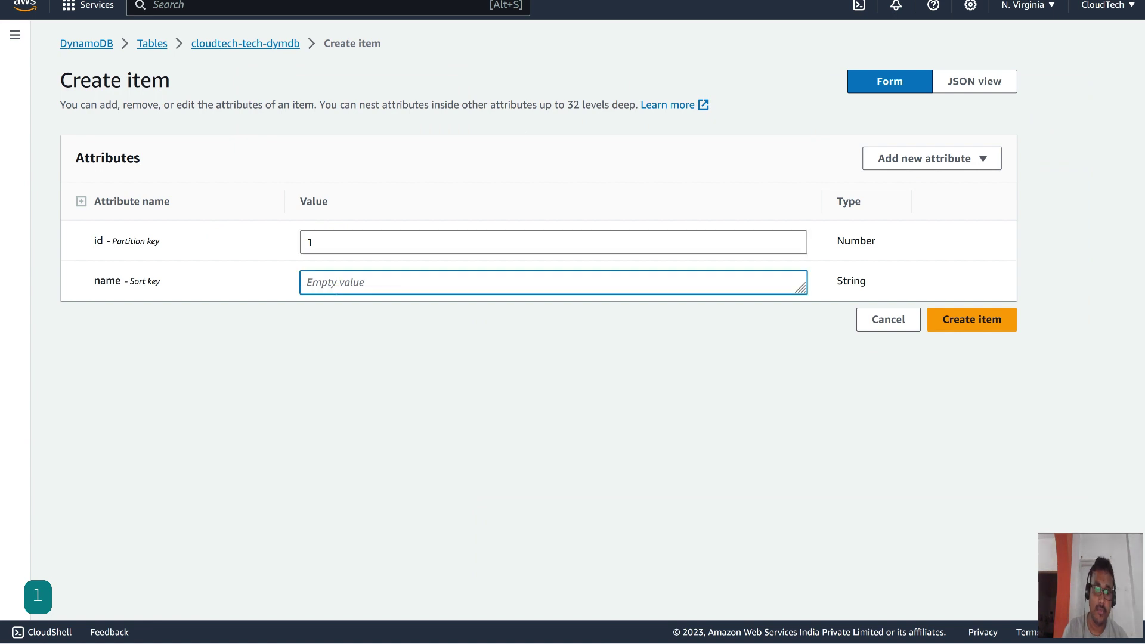
{"action": "type", "text": "clou"}
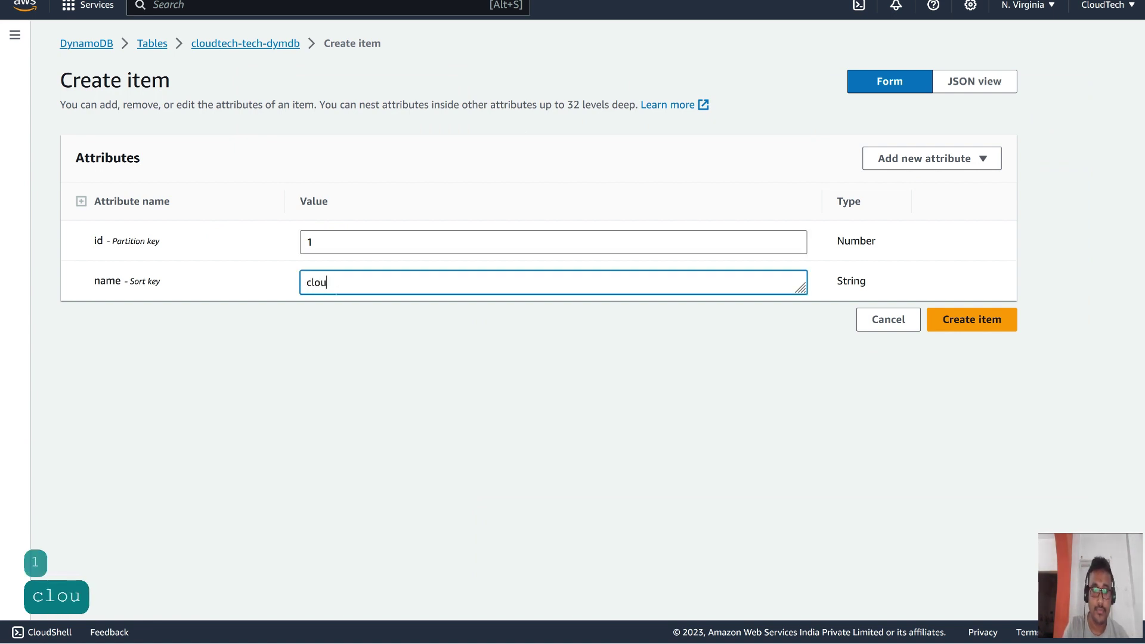
{"action": "type", "text": "dtech"}
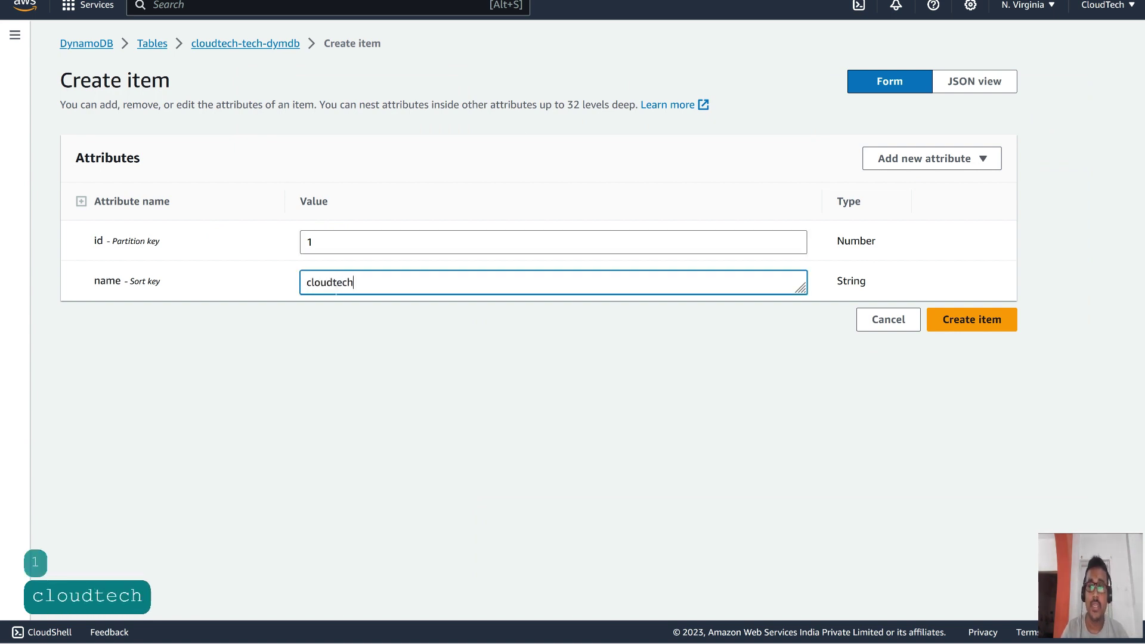
{"action": "left_click", "coordinate": [954, 320]}
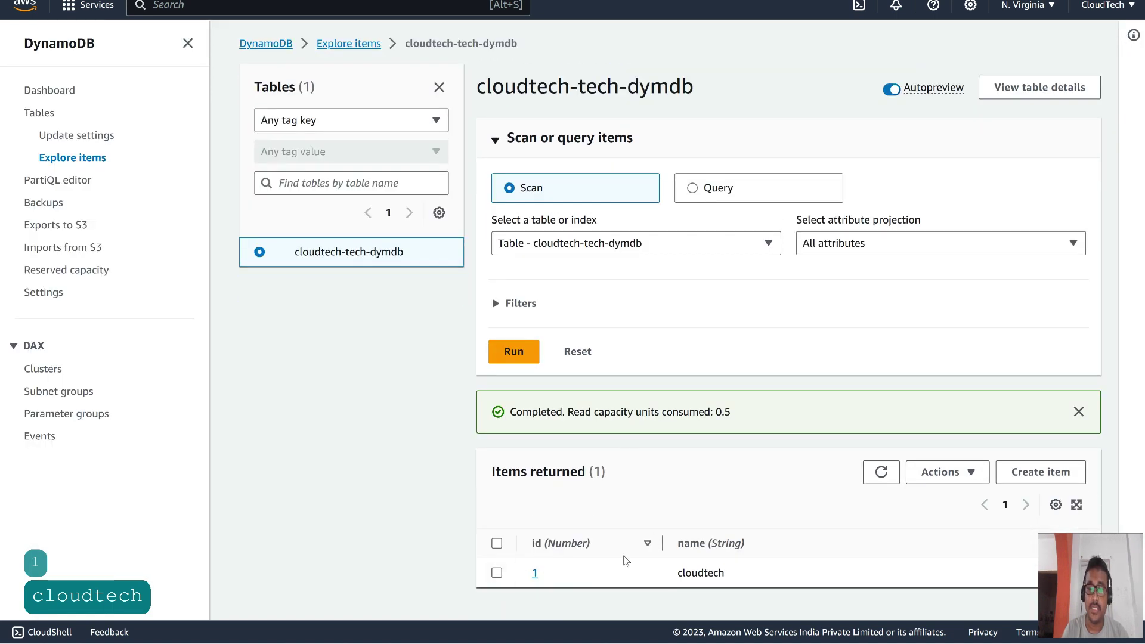
- Start a new item with id 2 and the person's name as the name value, and add a string attribute to it
{"action": "left_click", "coordinate": [1052, 471]}
{"action": "left_click", "coordinate": [388, 242]}
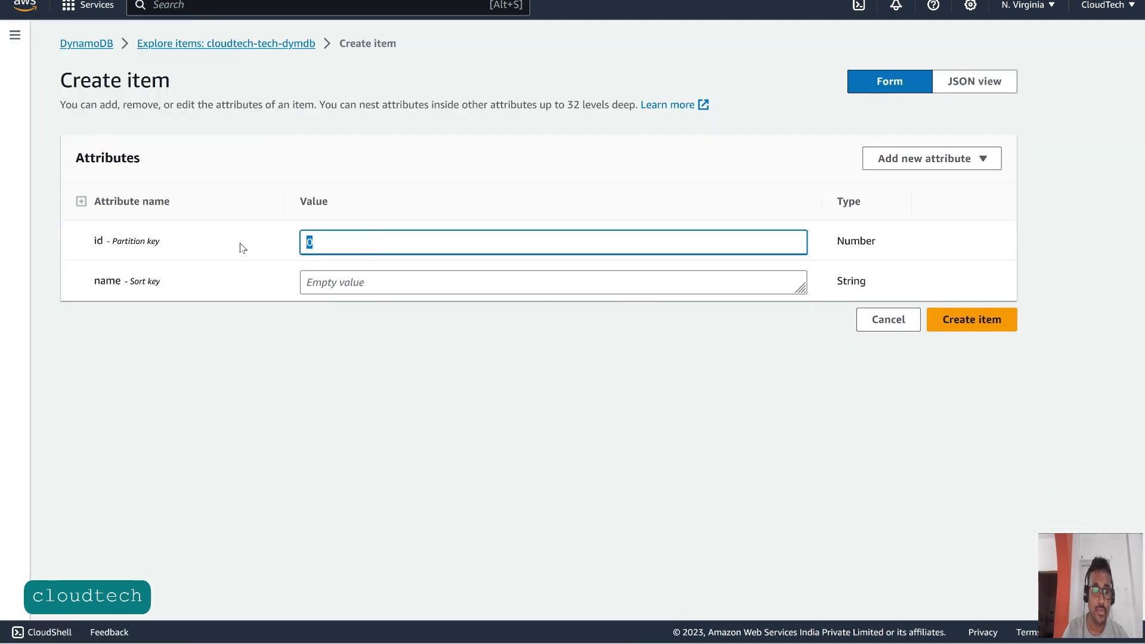
{"action": "type", "text": "2"}
{"action": "left_click", "coordinate": [338, 284]}
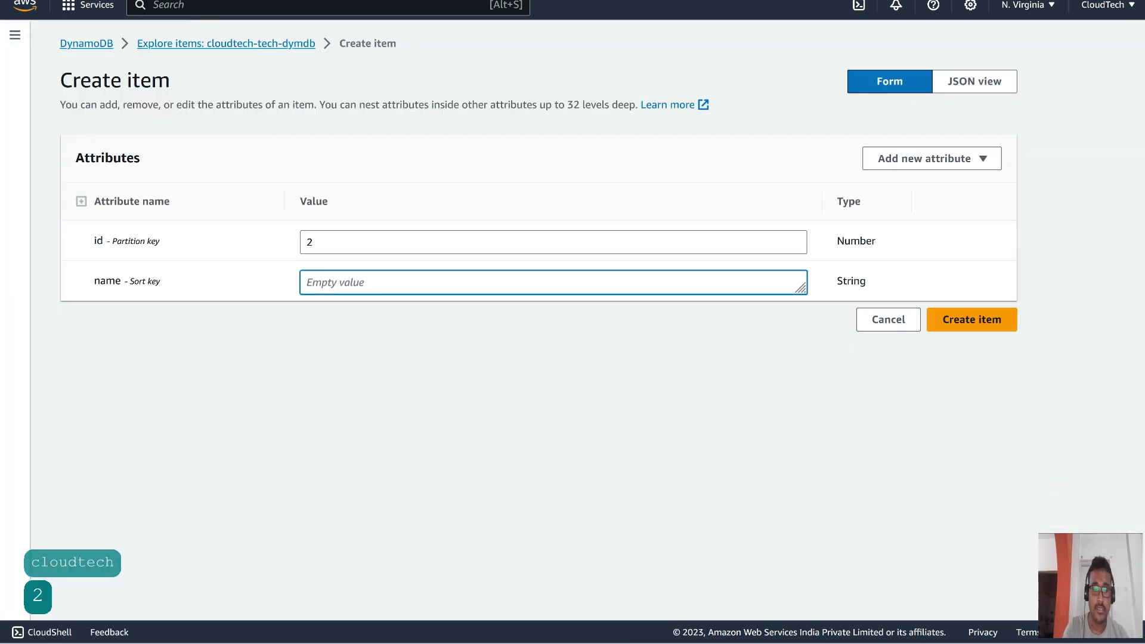
{"action": "type", "text": "ra"}
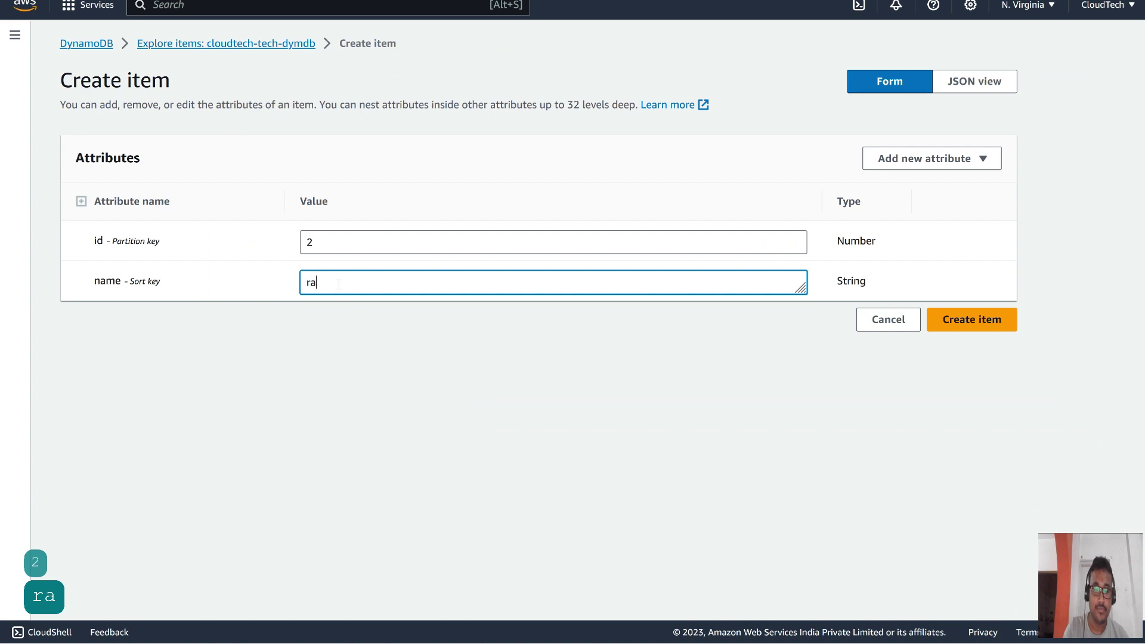
{"action": "type", "text": "j"}
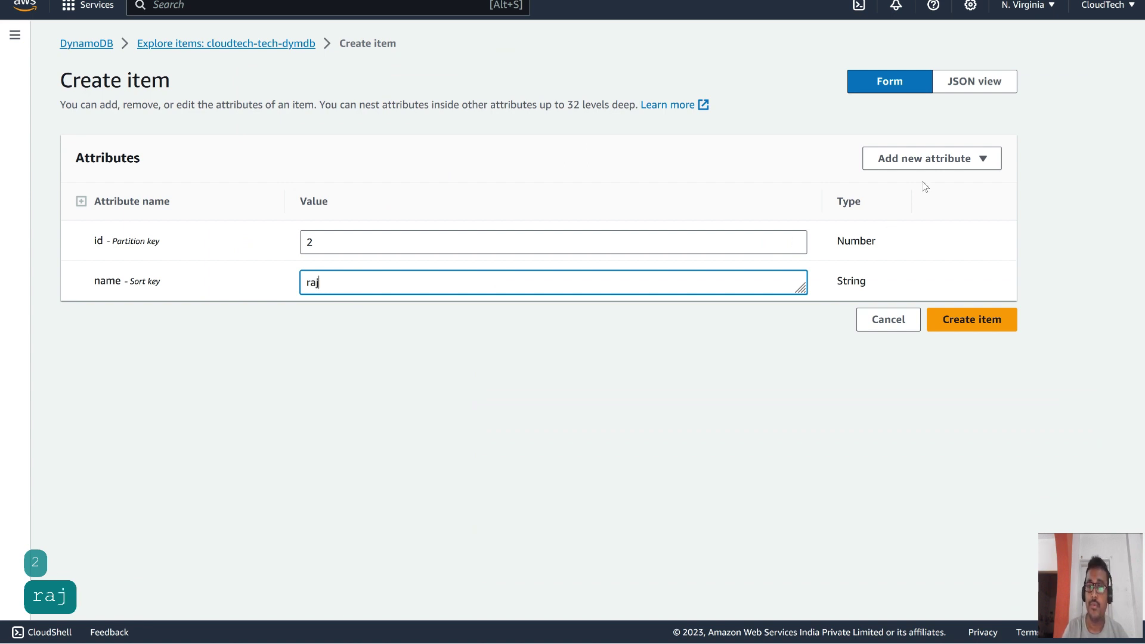
{"action": "left_click", "coordinate": [925, 159]}
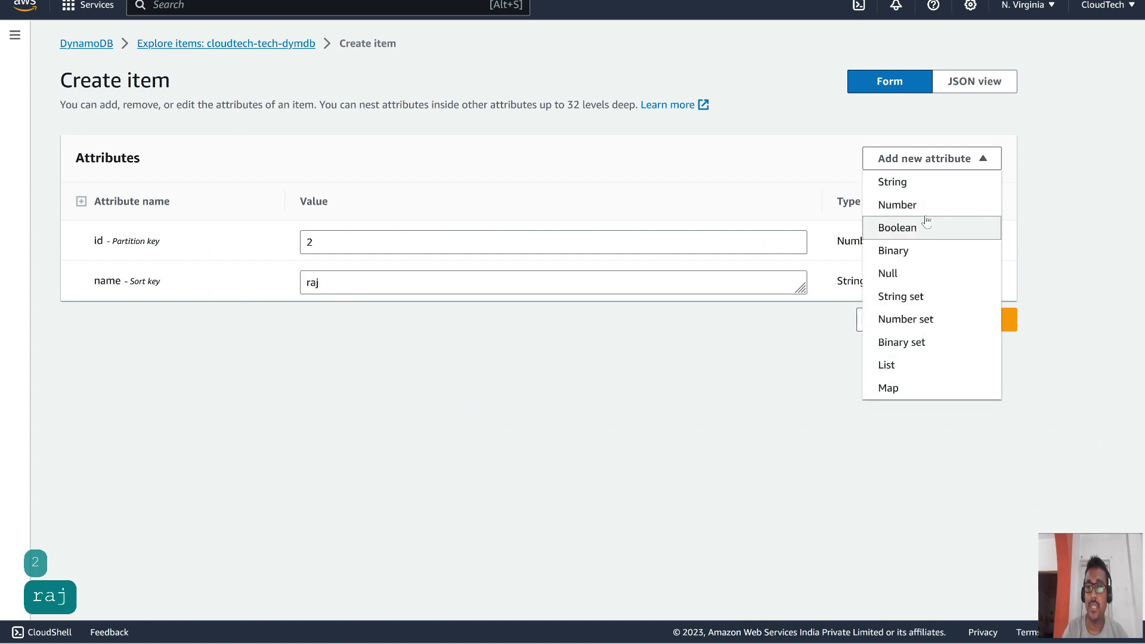
{"action": "left_click", "coordinate": [905, 181]}
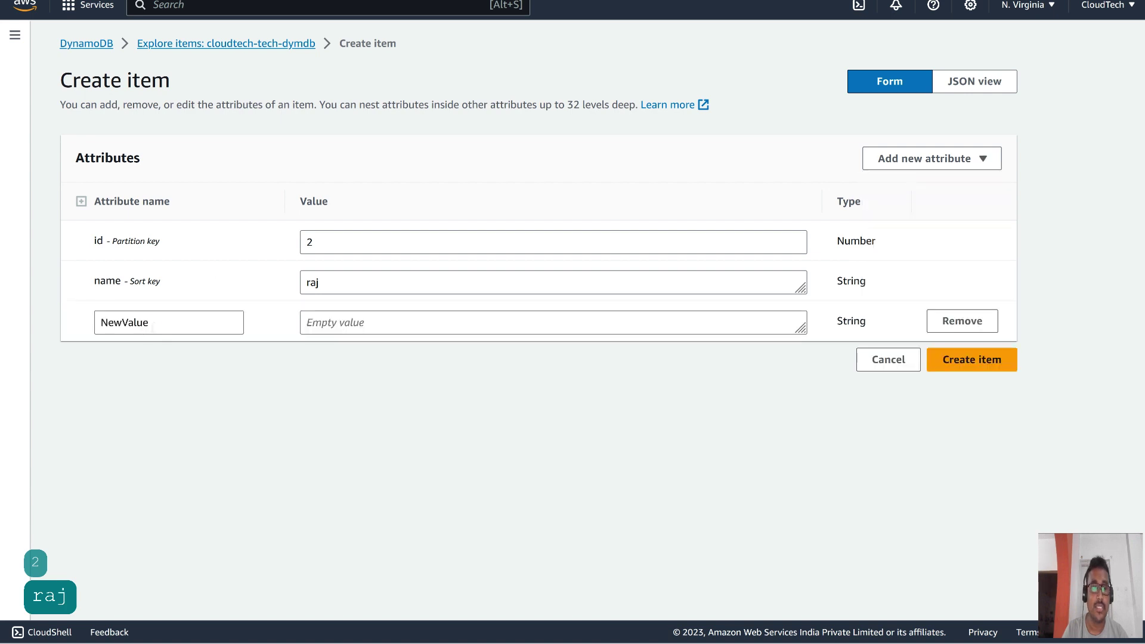
{"action": "double_click", "coordinate": [149, 322]}
{"action": "type", "text": "city"}
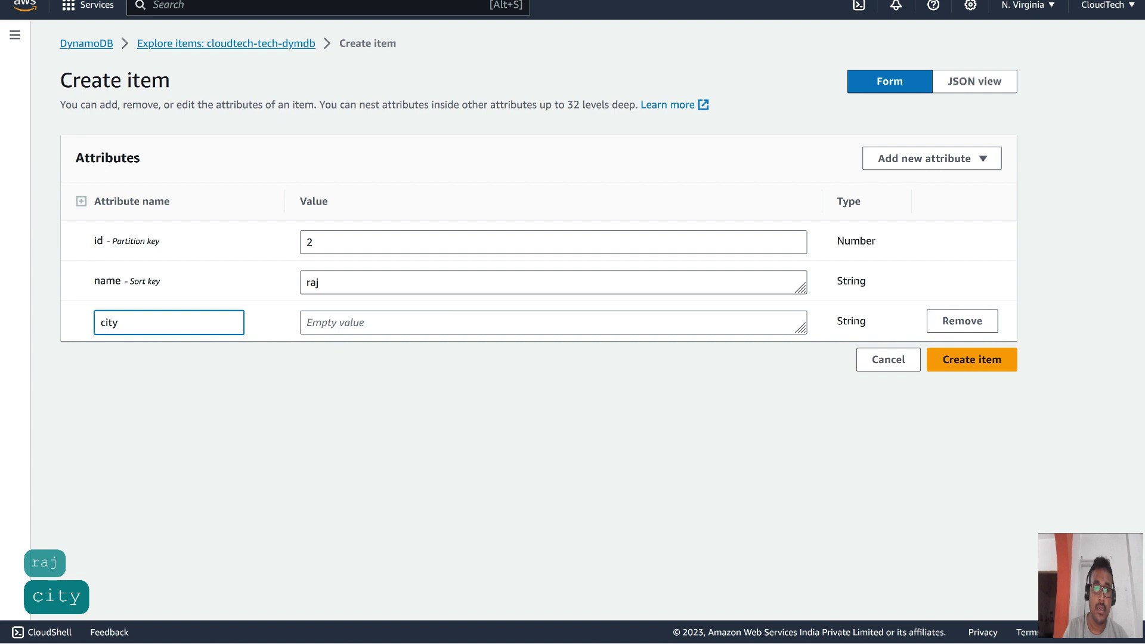
{"action": "left_click", "coordinate": [339, 324]}
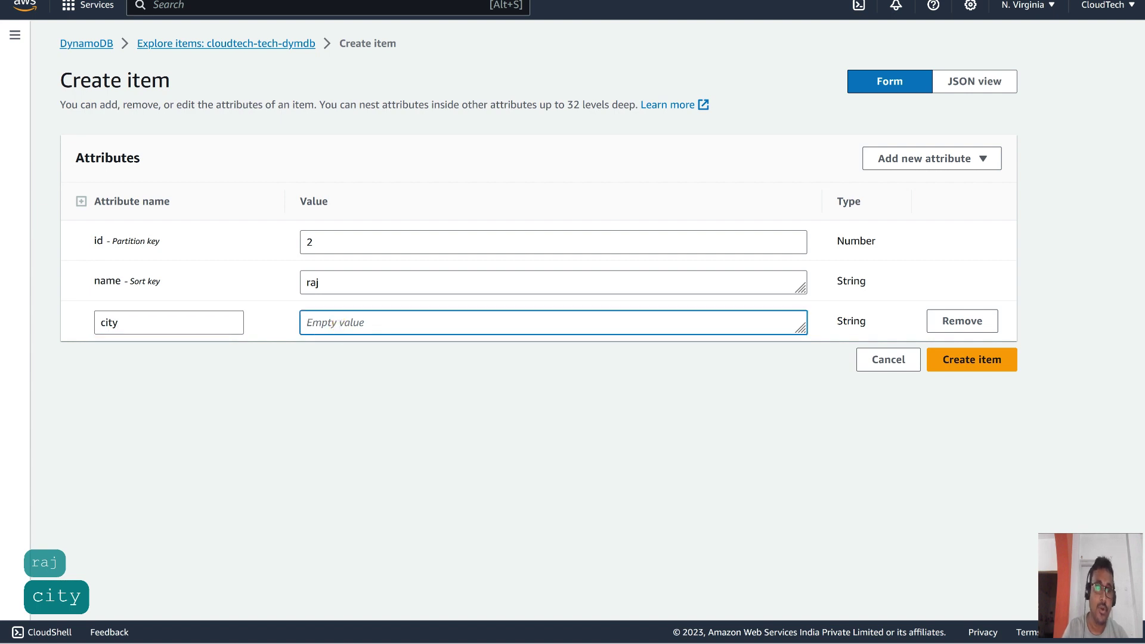
- Name the item's added string attribute gender and set its value to M
{"action": "double_click", "coordinate": [168, 325]}
{"action": "type", "text": "gender"}
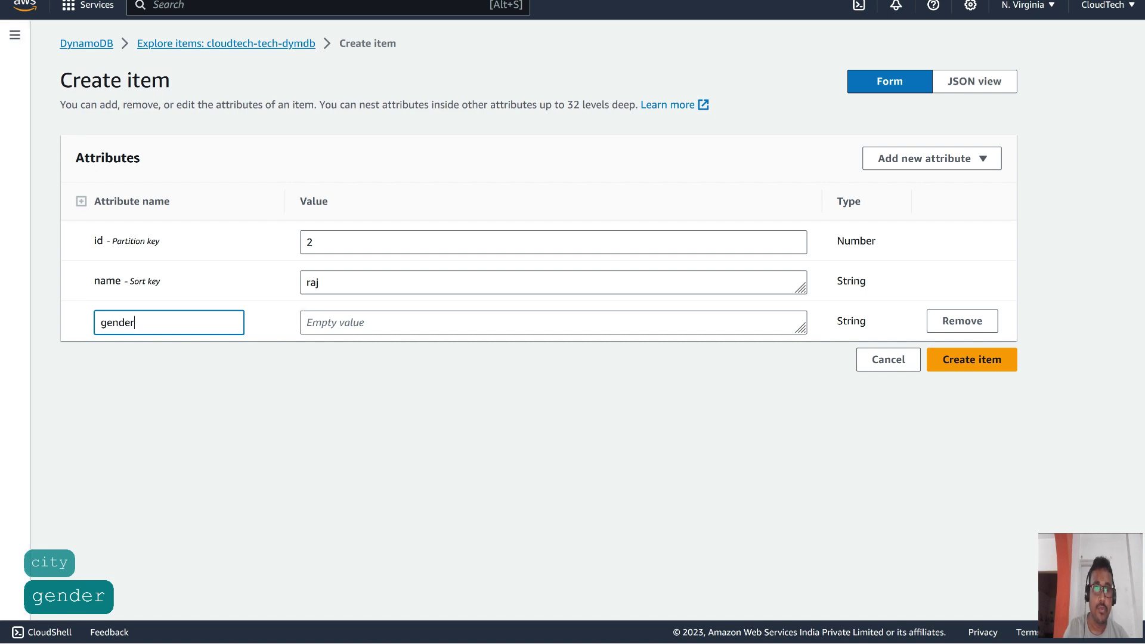
{"action": "left_click", "coordinate": [324, 322]}
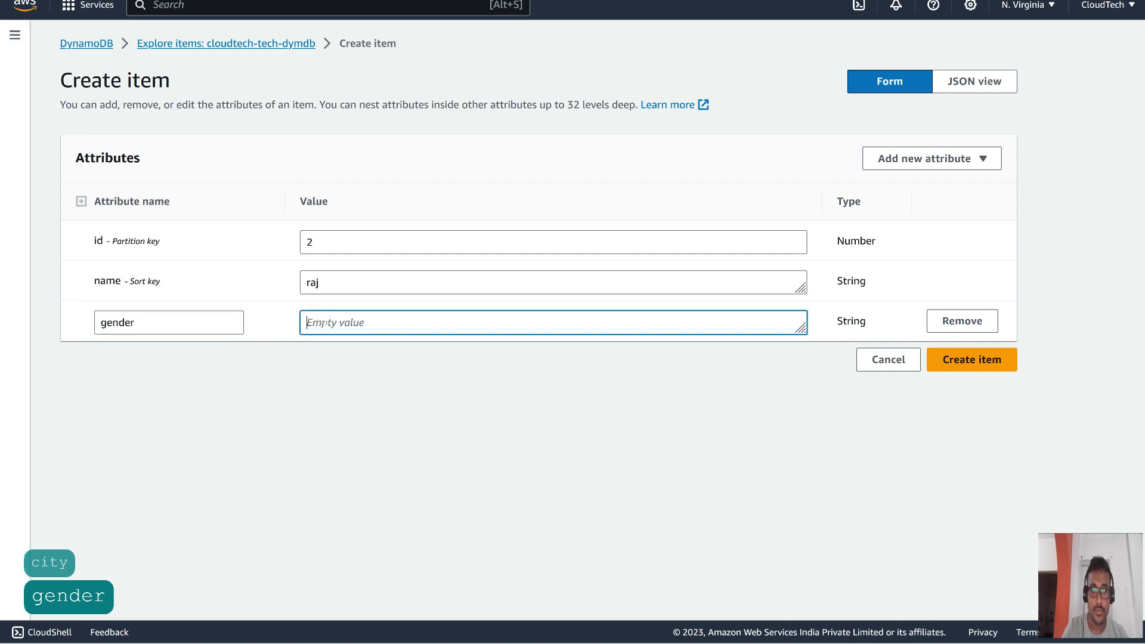
{"action": "type", "text": "M"}
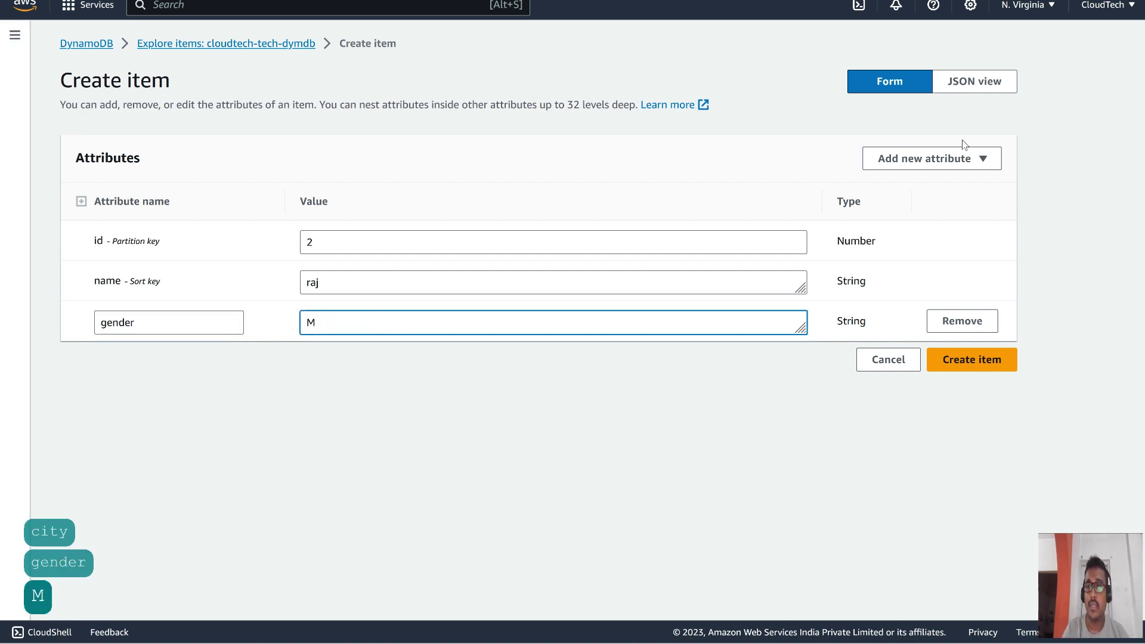
- Add a list attribute named Emp-details to the new item
{"action": "left_click", "coordinate": [954, 160]}
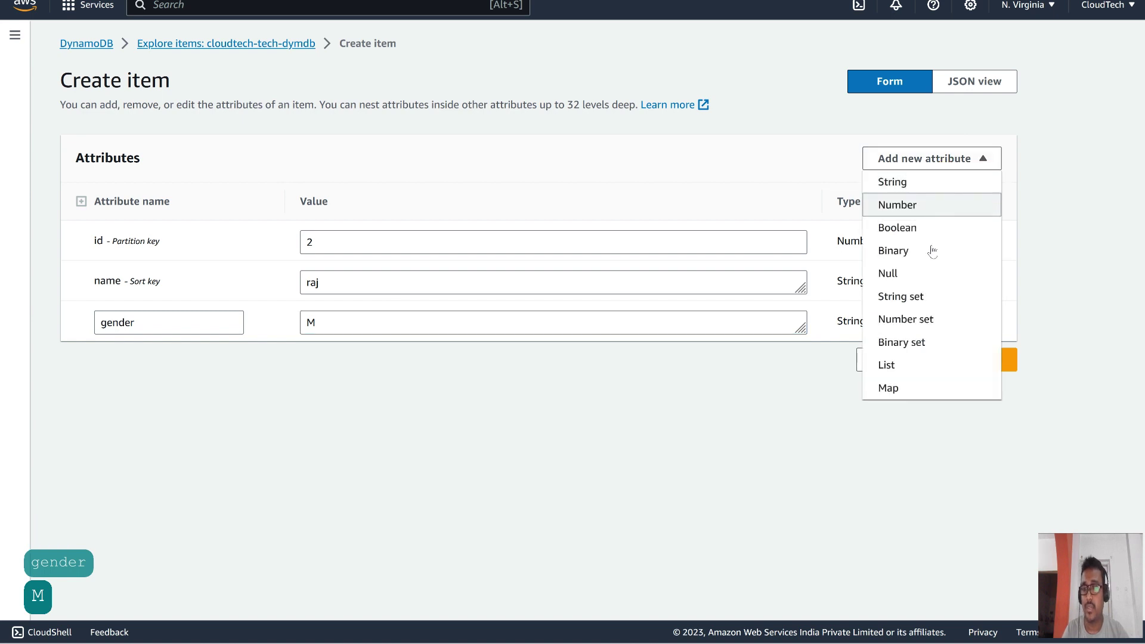
{"action": "left_click", "coordinate": [897, 365]}
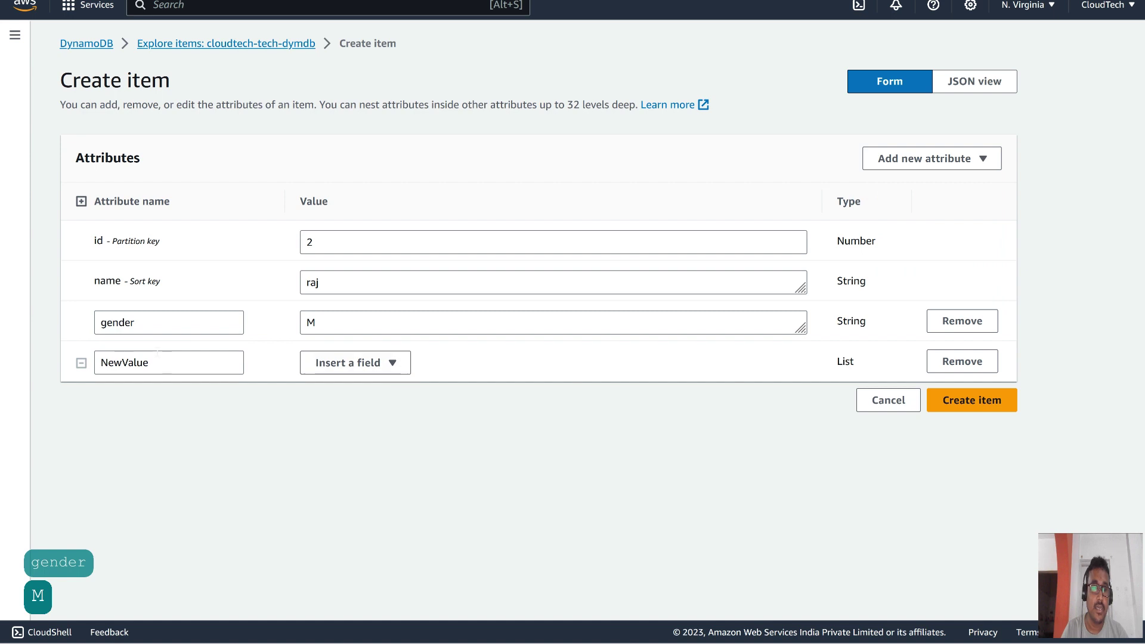
{"action": "left_click_drag", "start_coordinate": [158, 362], "coordinate": [10, 353]}
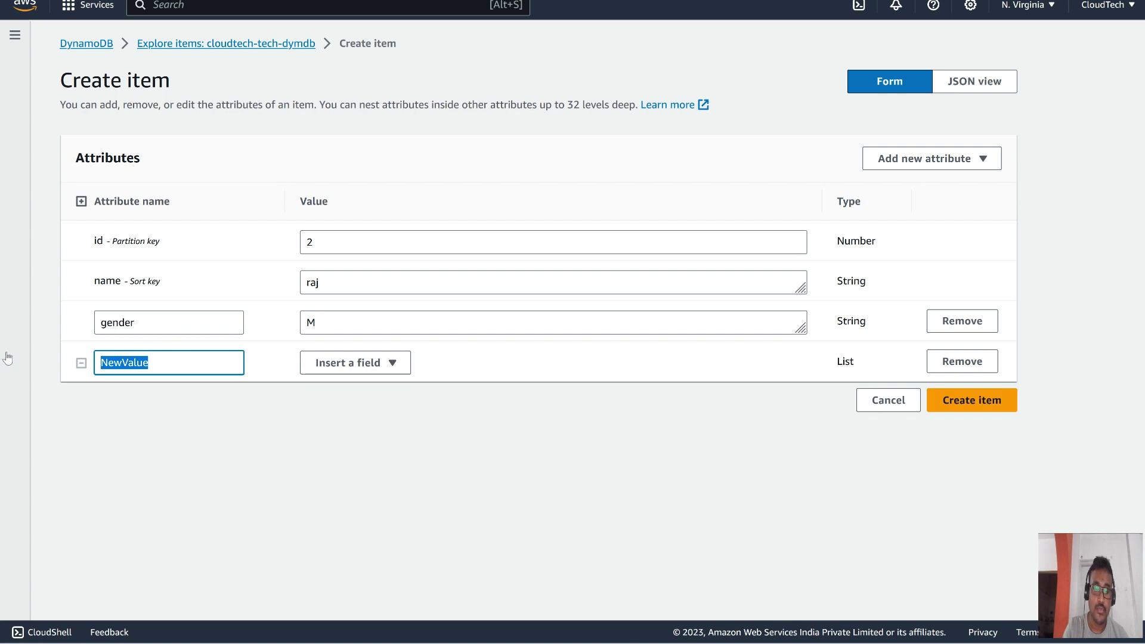
{"action": "type", "text": "Emp"}
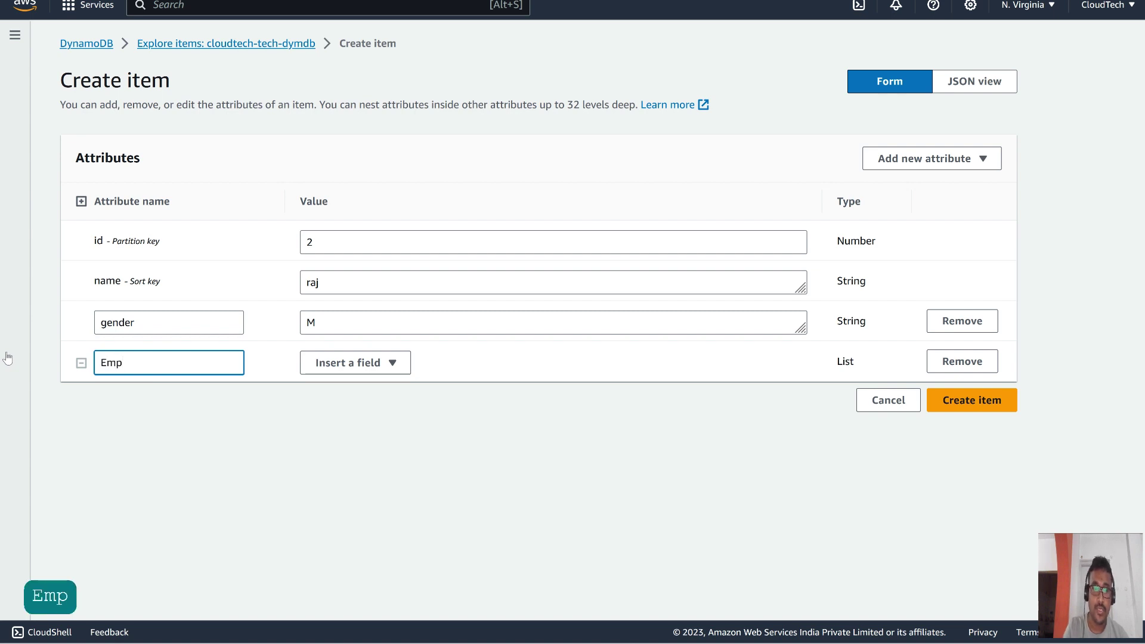
{"action": "type", "text": "-details"}
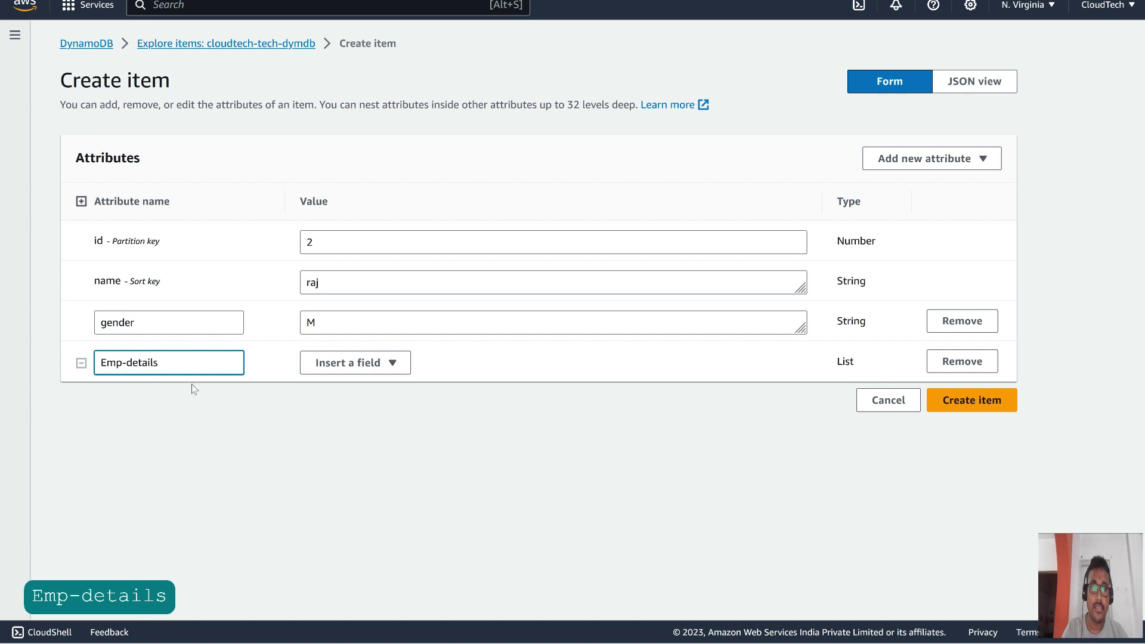
- Insert a string field with the value Dev into the Emp-details list
{"action": "left_click", "coordinate": [334, 363]}
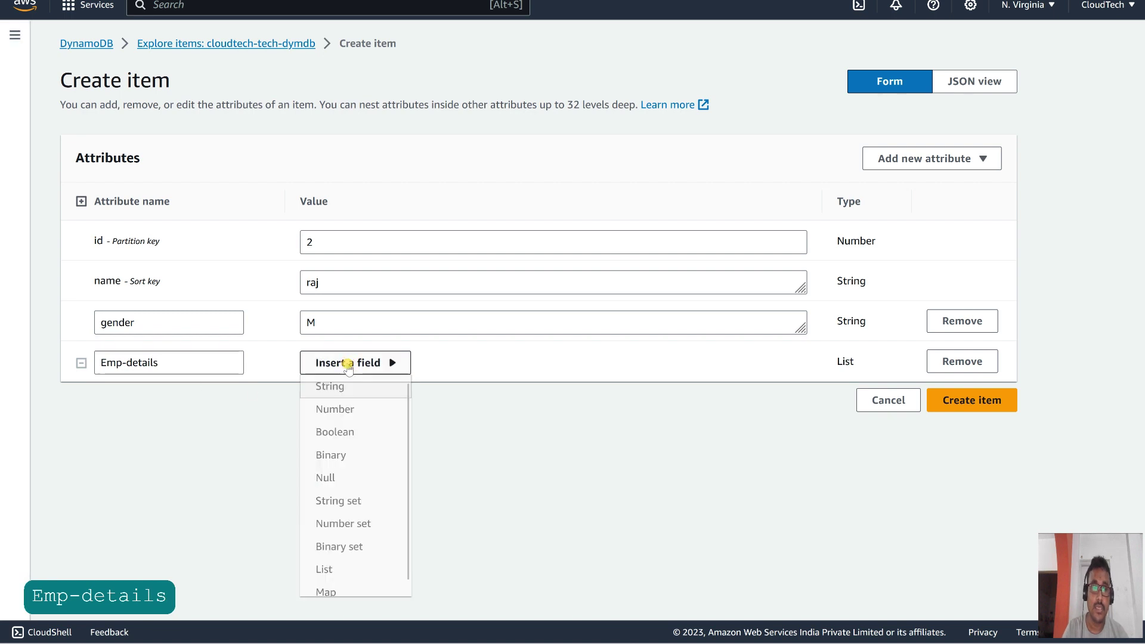
{"action": "left_click", "coordinate": [348, 388]}
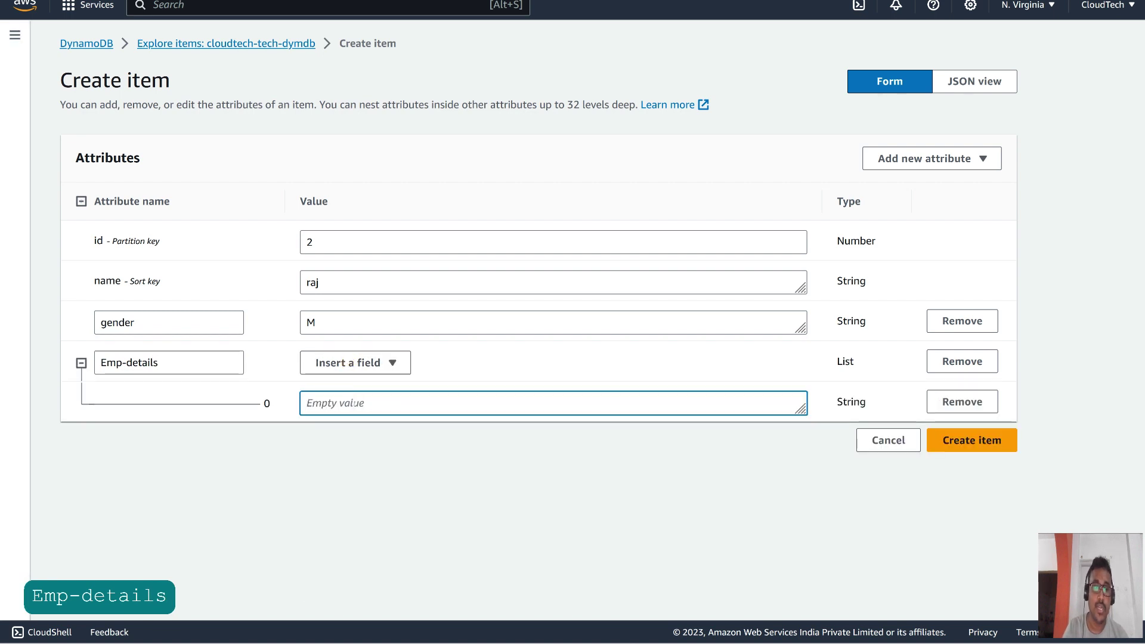
{"action": "left_click", "coordinate": [354, 403]}
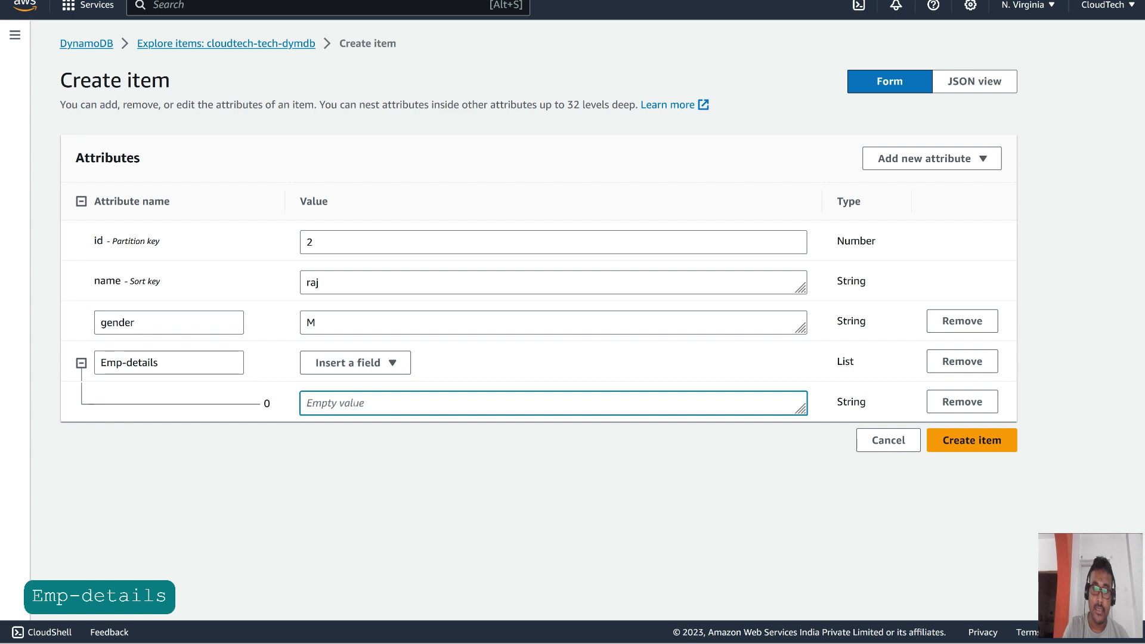
{"action": "type", "text": "D"}
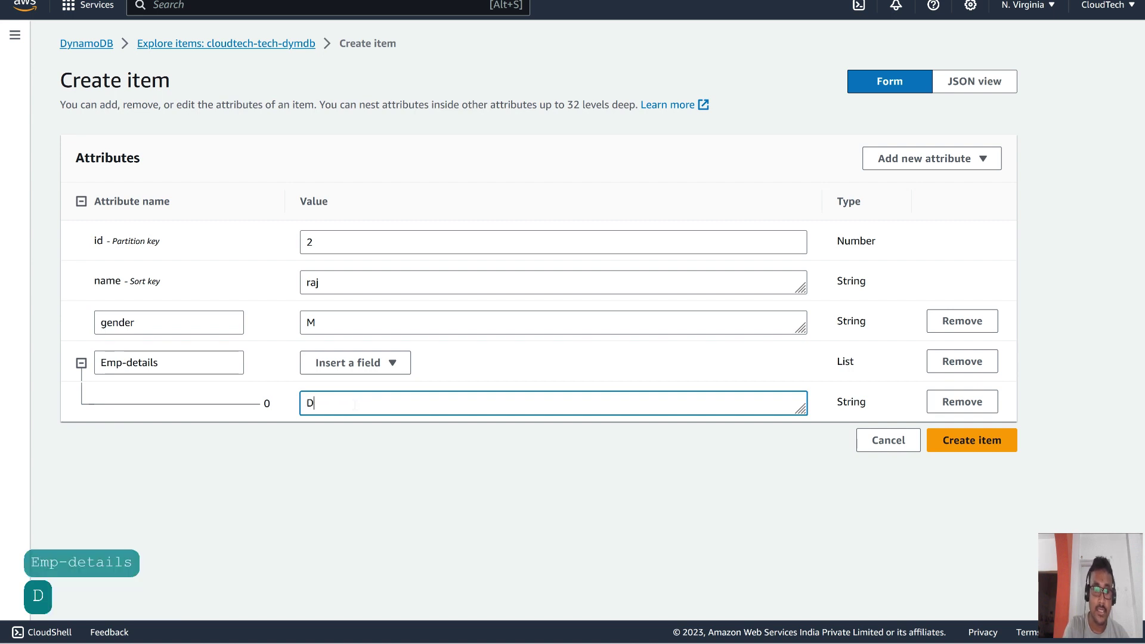
{"action": "type", "text": "ev"}
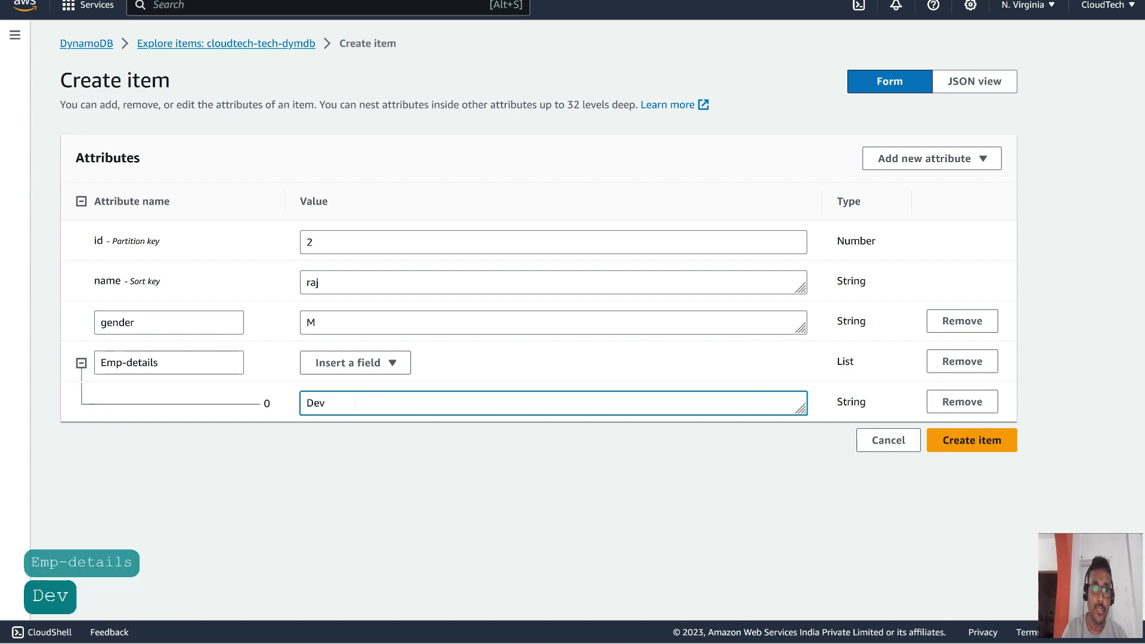
- Insert a second string field with the value Senior into the Emp-details list
{"action": "left_click", "coordinate": [355, 363]}
{"action": "left_click", "coordinate": [350, 388]}
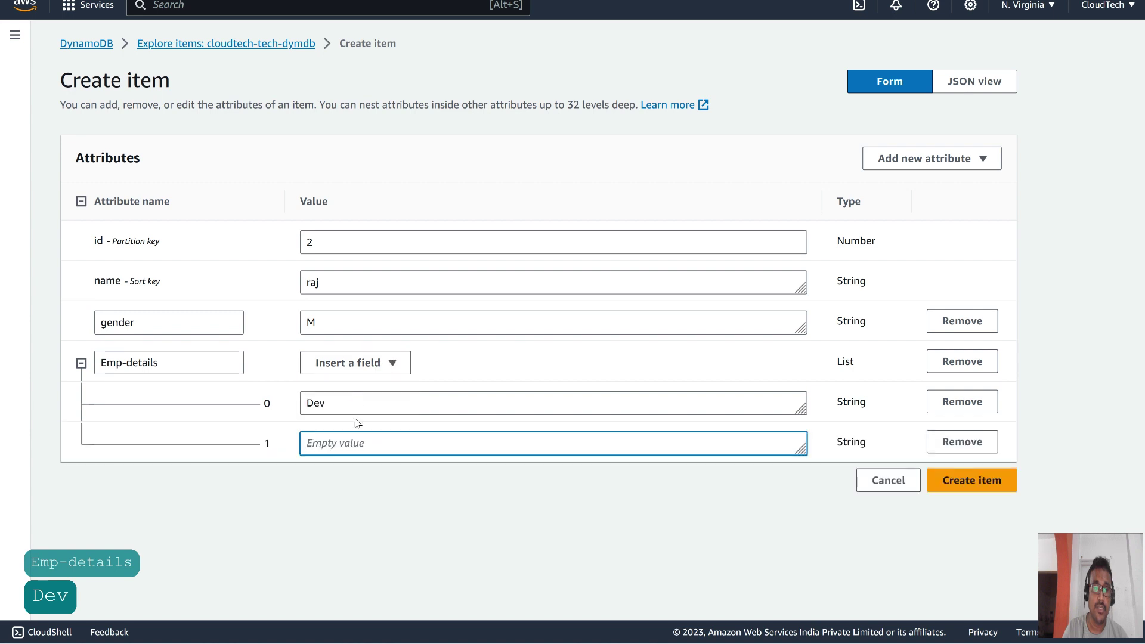
{"action": "left_click", "coordinate": [338, 440]}
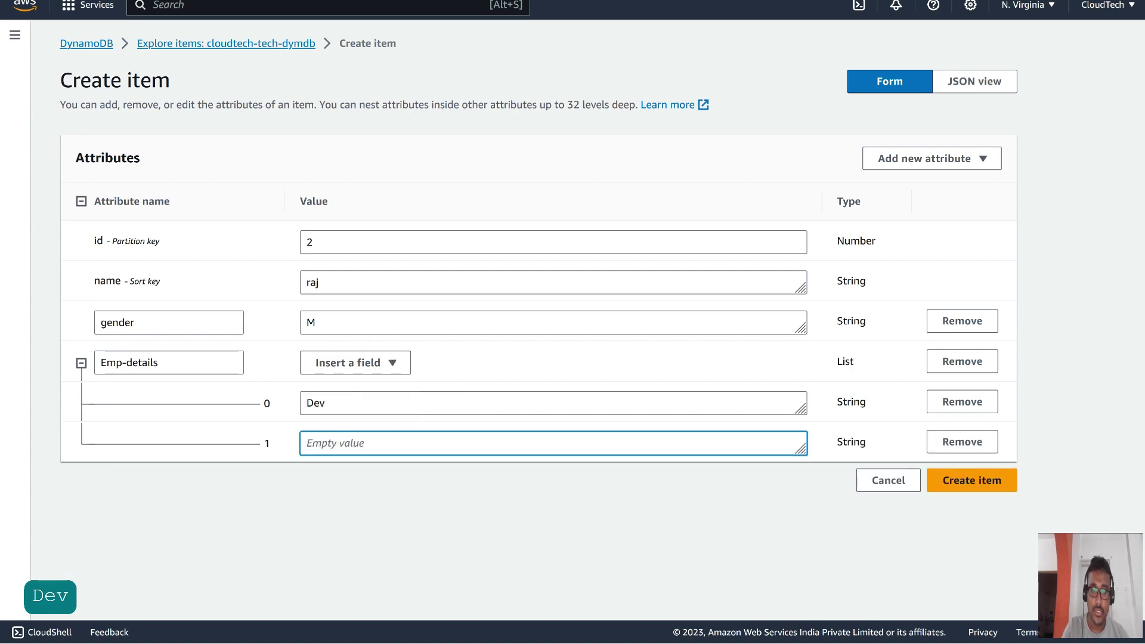
{"action": "type", "text": "Se"}
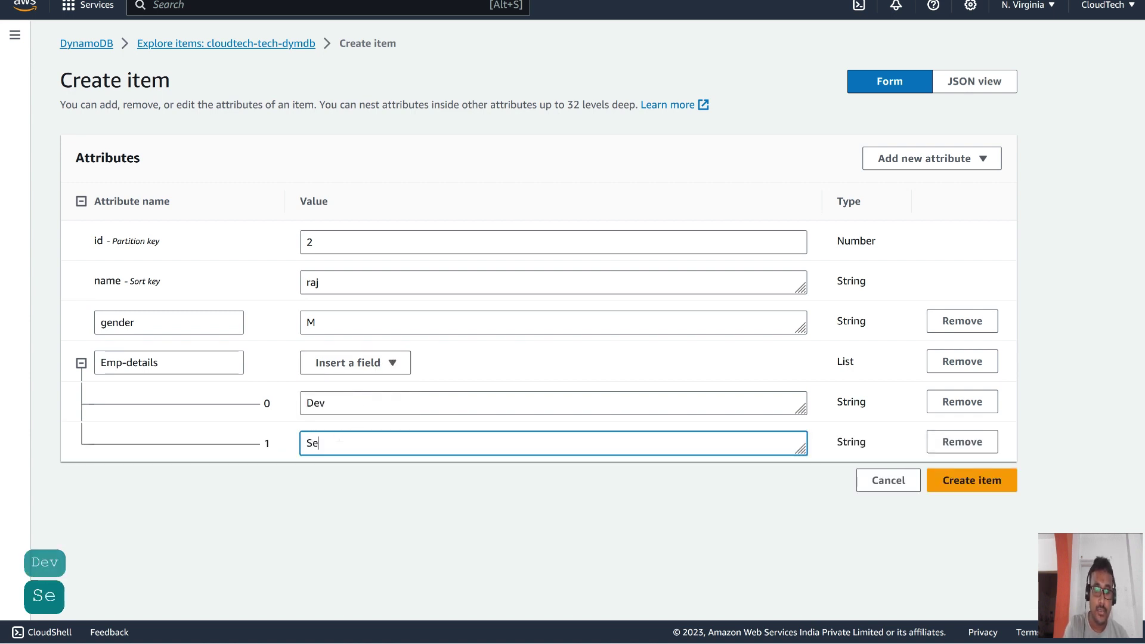
{"action": "type", "text": "nioe"}
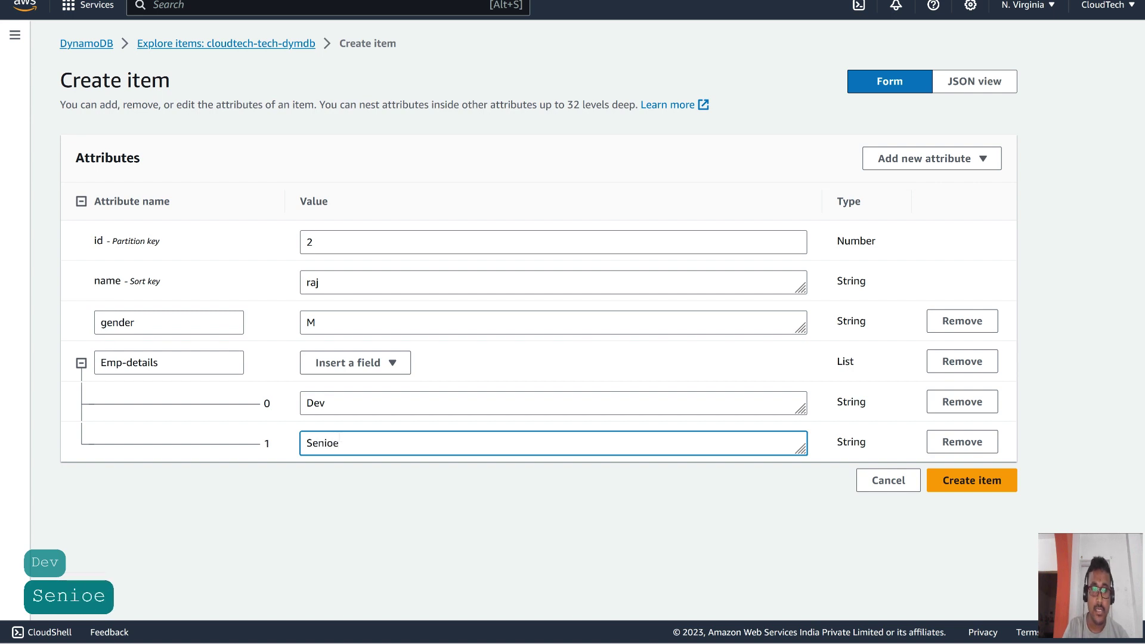
{"action": "key", "text": "BackSpace"}
{"action": "type", "text": "r"}
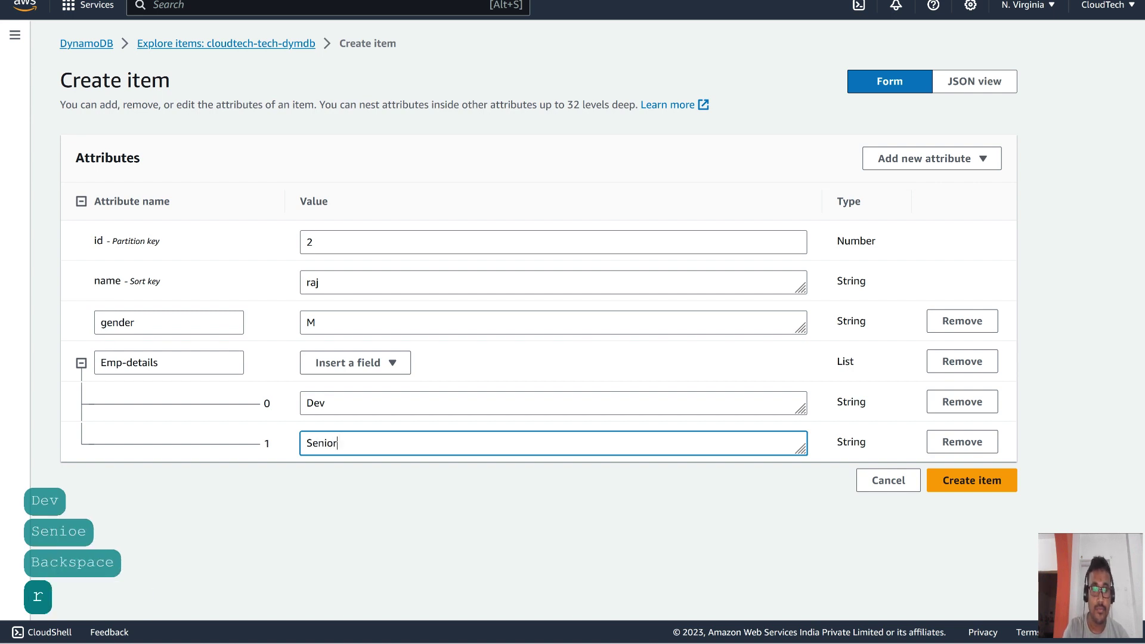
- Insert a number field holding the employee's number into the Emp-details list and create the item
{"action": "left_click", "coordinate": [355, 358]}
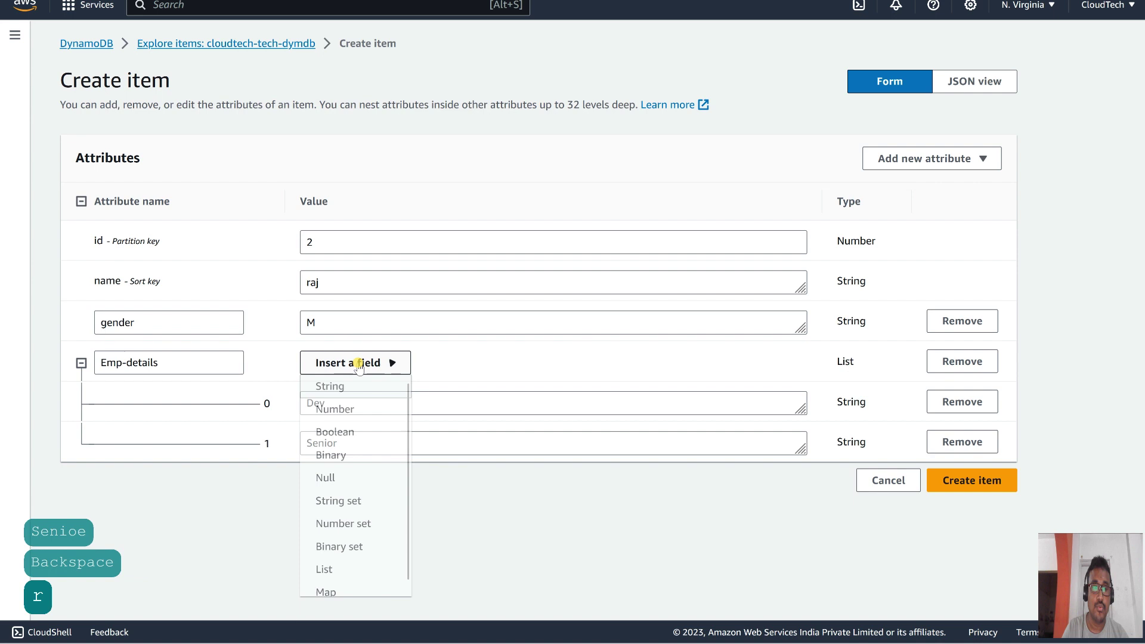
{"action": "left_click", "coordinate": [342, 418]}
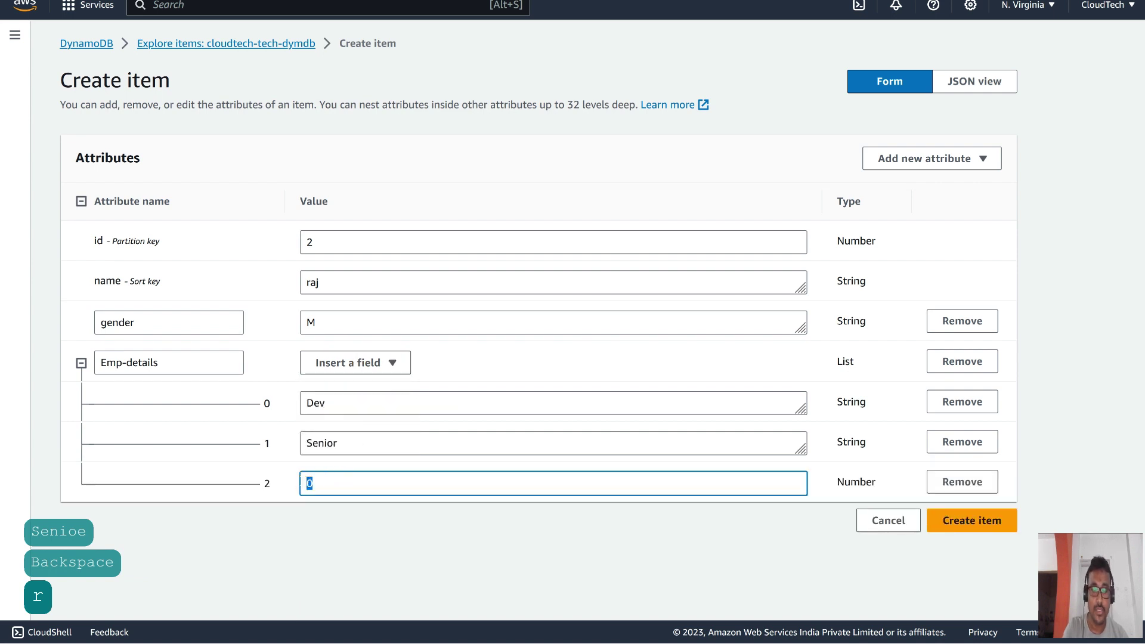
{"action": "type", "text": "78564703"}
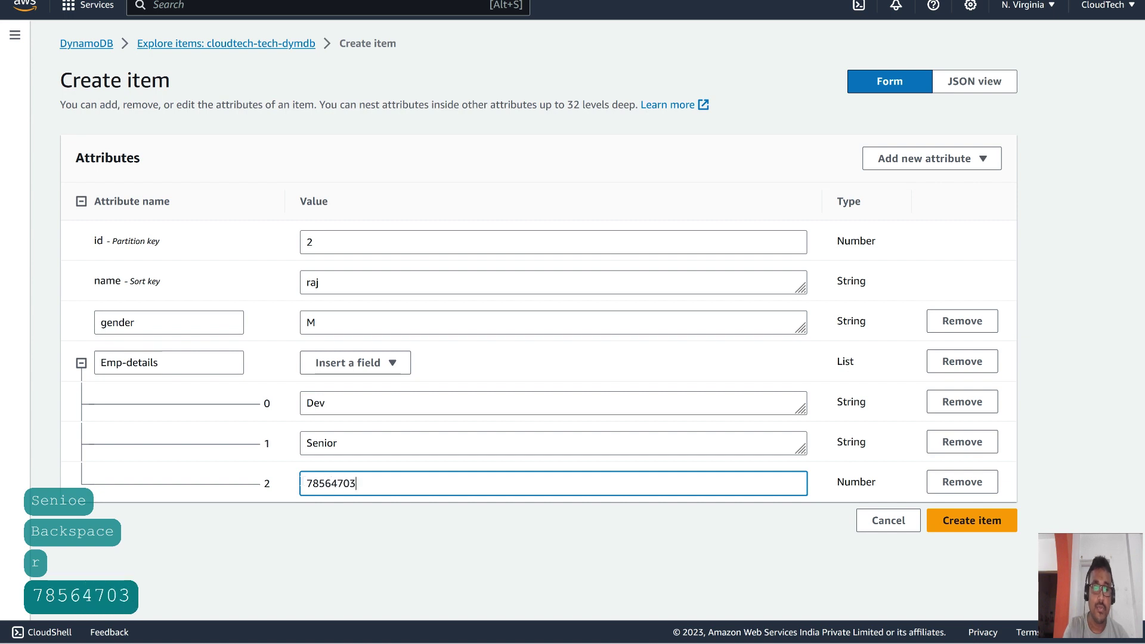
{"action": "left_click", "coordinate": [357, 361]}
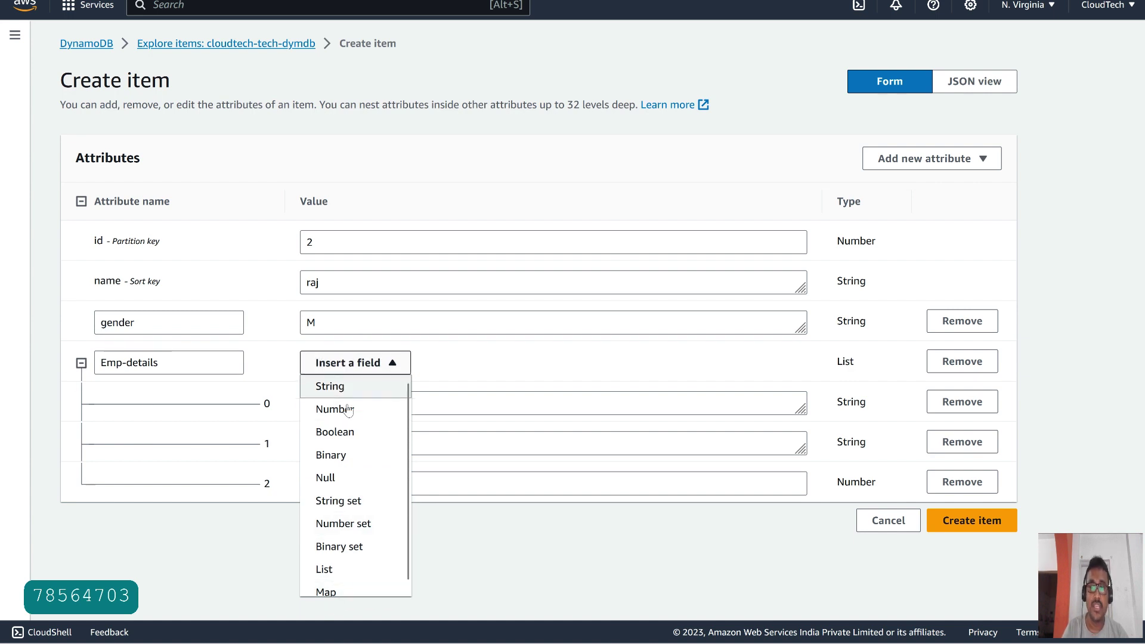
{"action": "left_click", "coordinate": [932, 572]}
{"action": "left_click", "coordinate": [970, 525]}
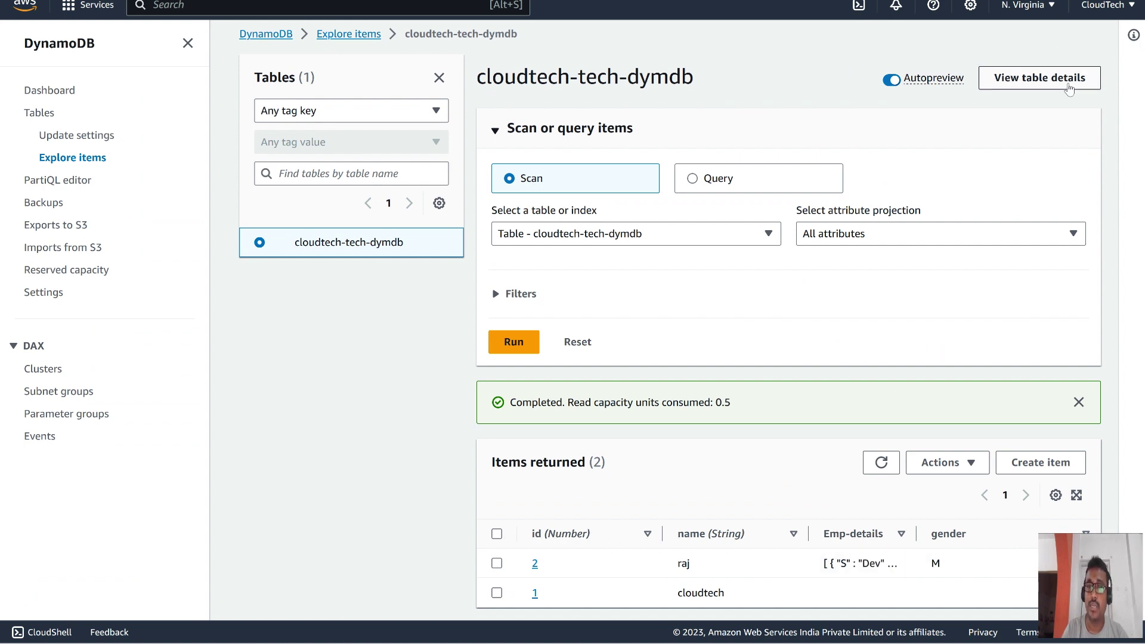
- Run a scan of the table filtered to items whose Number attribute id equals 1
{"action": "left_click", "coordinate": [508, 345]}
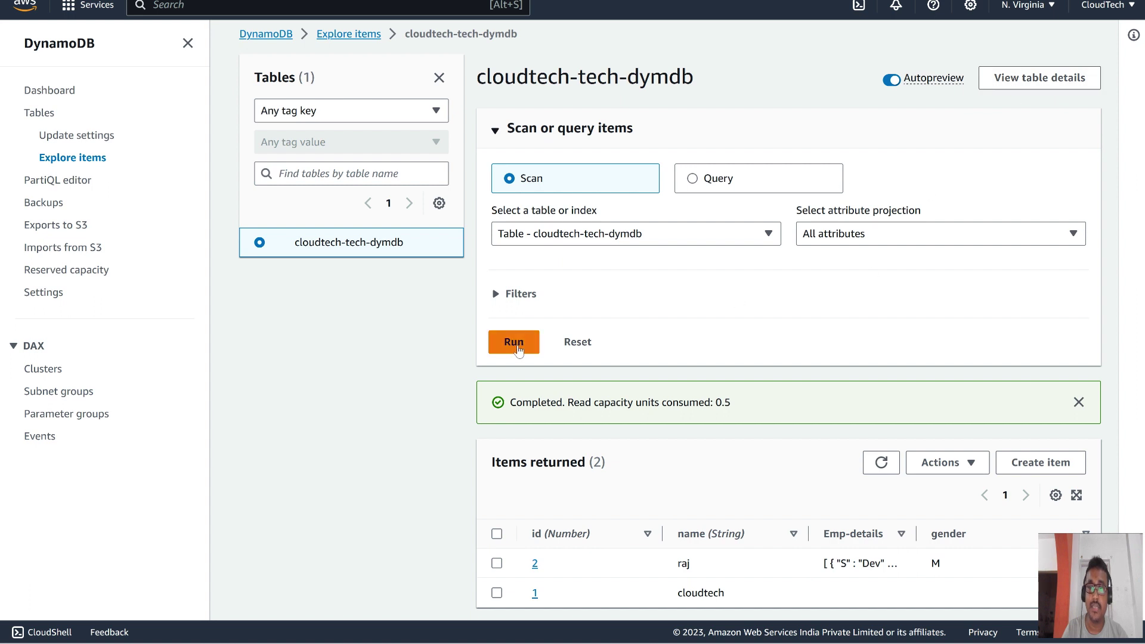
{"action": "left_click", "coordinate": [496, 294]}
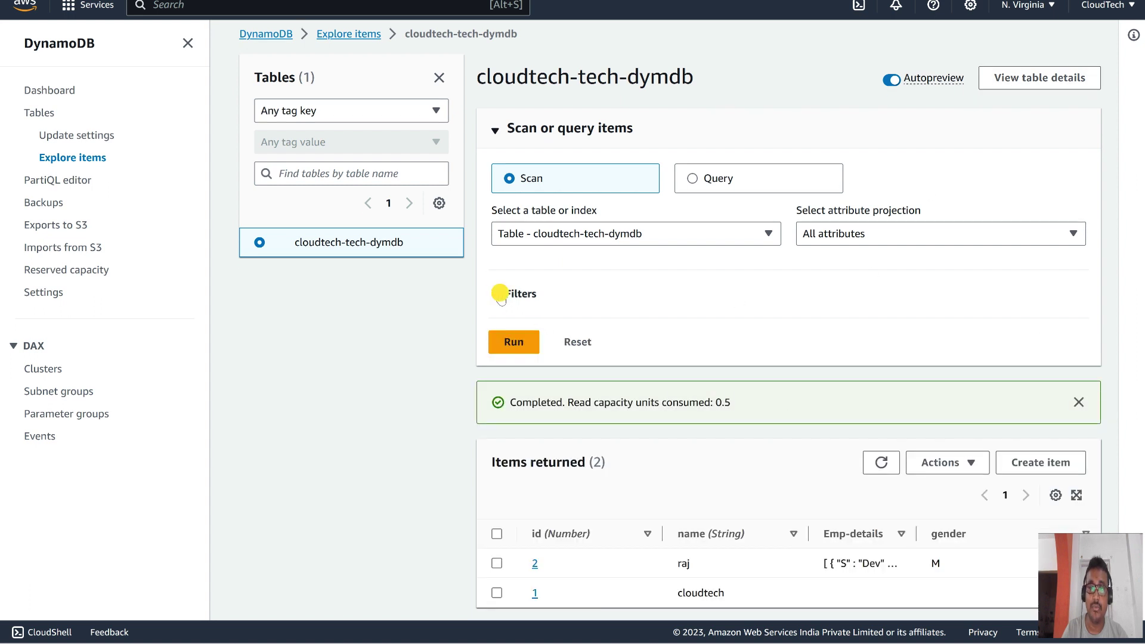
{"action": "left_click", "coordinate": [559, 343]}
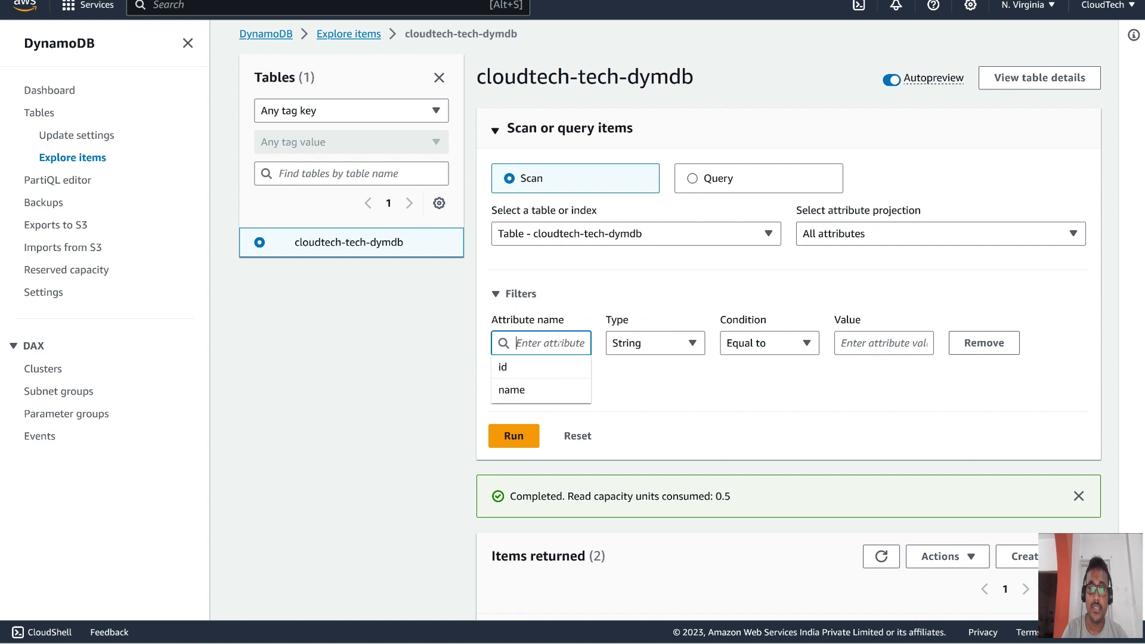
{"action": "left_click", "coordinate": [524, 368]}
{"action": "left_click", "coordinate": [654, 348]}
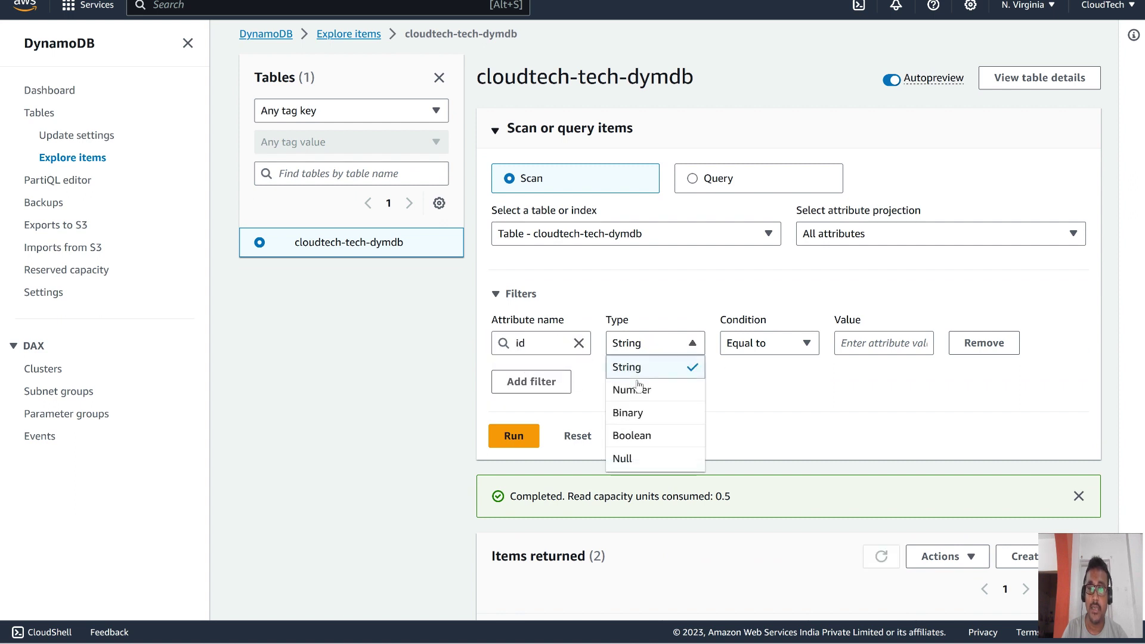
{"action": "left_click", "coordinate": [632, 386]}
{"action": "left_click", "coordinate": [865, 345]}
{"action": "type", "text": "1"}
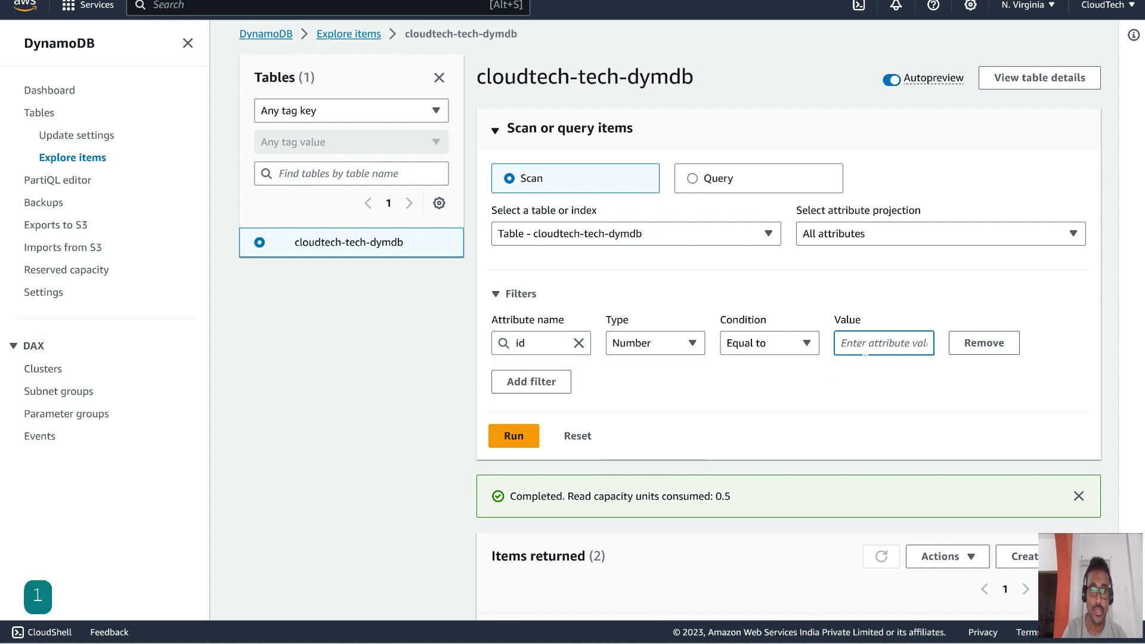
{"action": "left_click", "coordinate": [514, 436]}
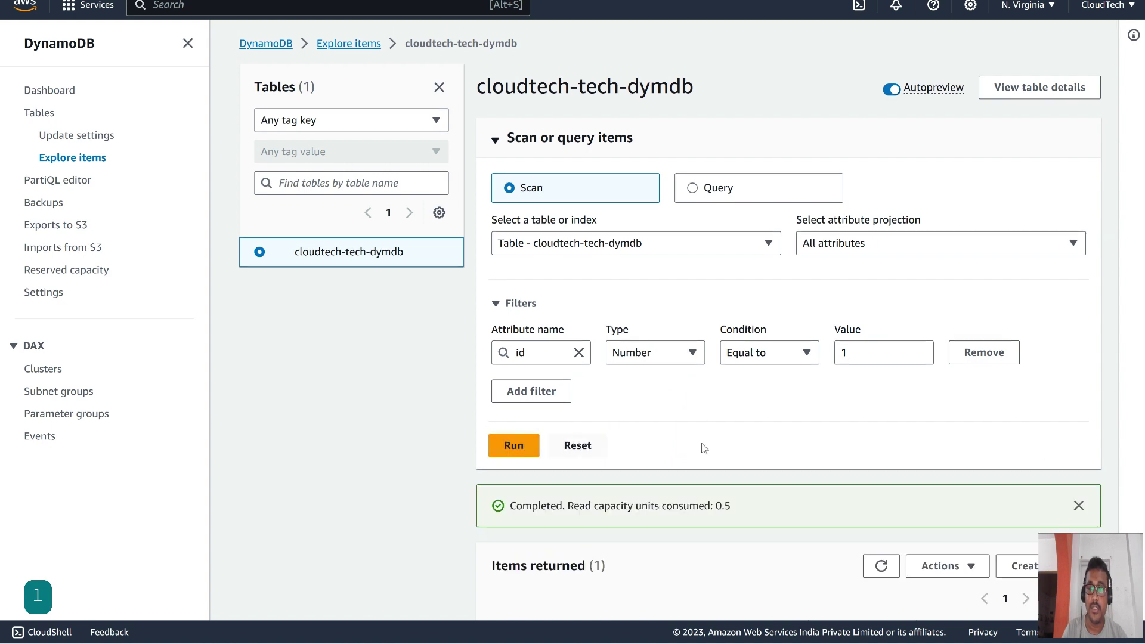
- Set the id filter value to 2 and rerun the scan to view the matching item
{"action": "scroll", "coordinate": [504, 365], "scroll_direction": "down", "scroll_amount": 1}
{"action": "left_click_drag", "start_coordinate": [887, 281], "coordinate": [789, 268]}
{"action": "type", "text": "2"}
{"action": "left_click", "coordinate": [530, 372]}
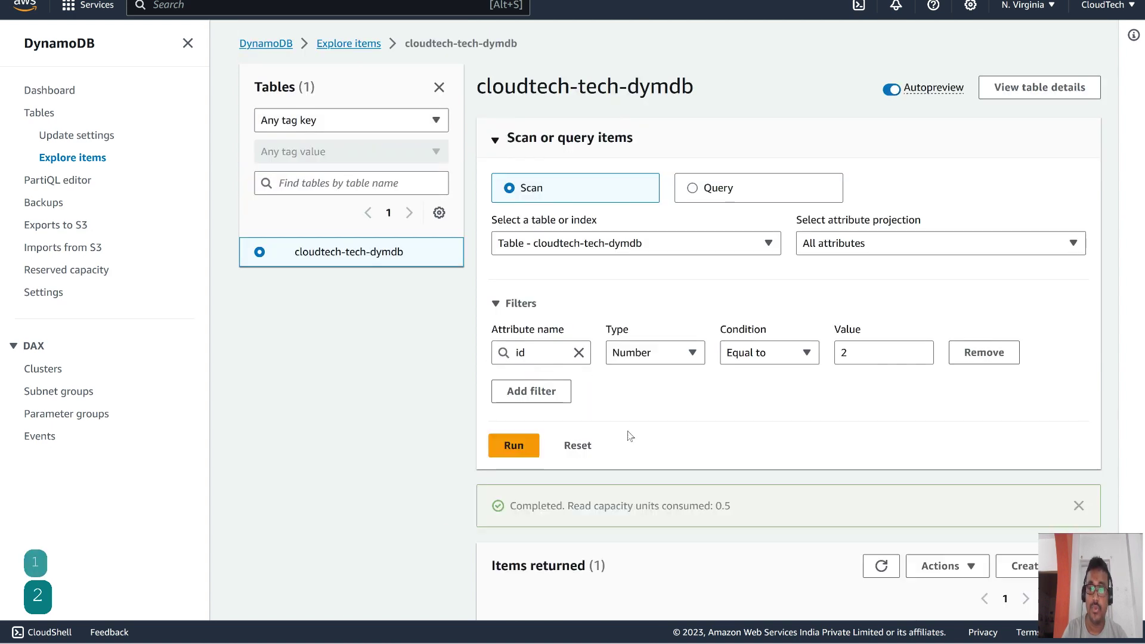
{"action": "scroll", "coordinate": [692, 438], "scroll_direction": "down", "scroll_amount": 1}
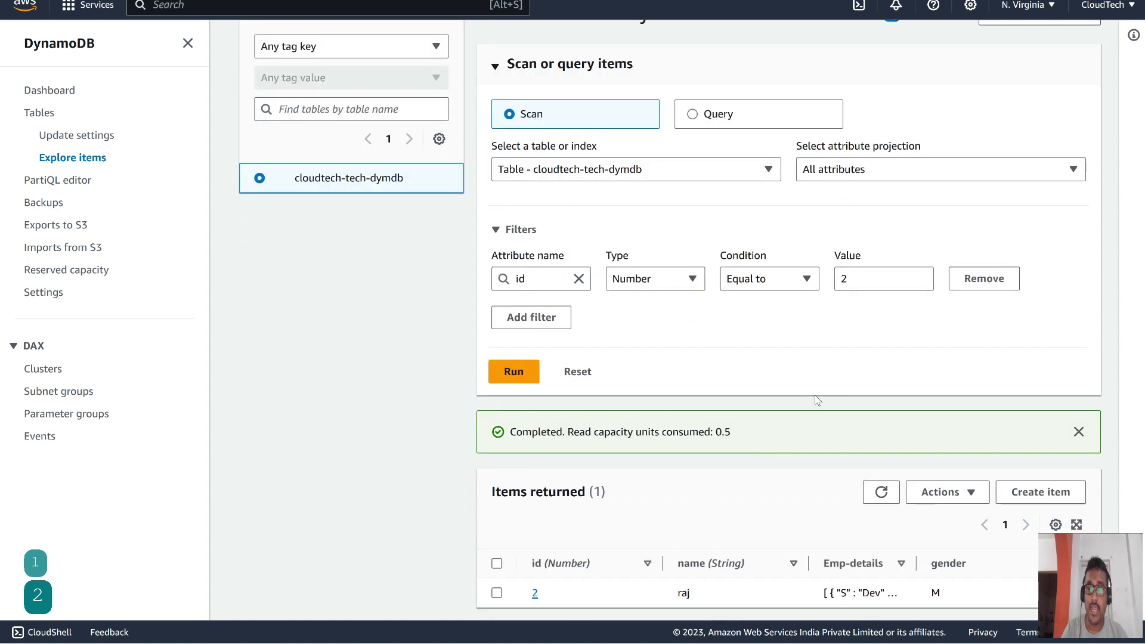
- Select the item with id 2 and review the actions available for it
{"action": "left_click", "coordinate": [496, 593]}
{"action": "left_click", "coordinate": [971, 494]}
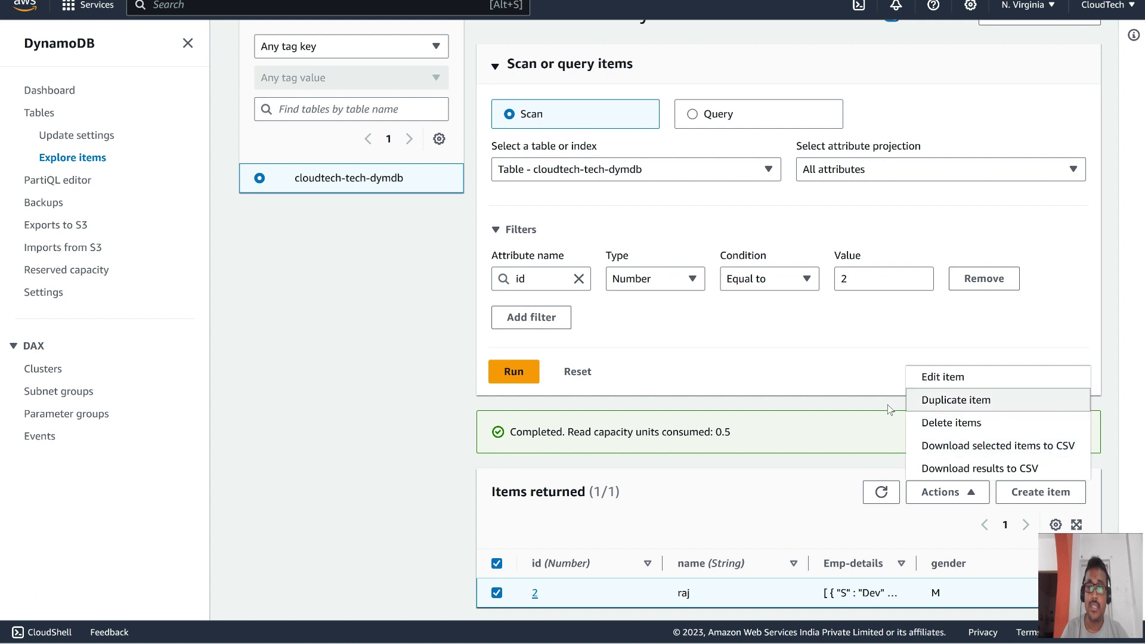
{"action": "left_click", "coordinate": [884, 340]}
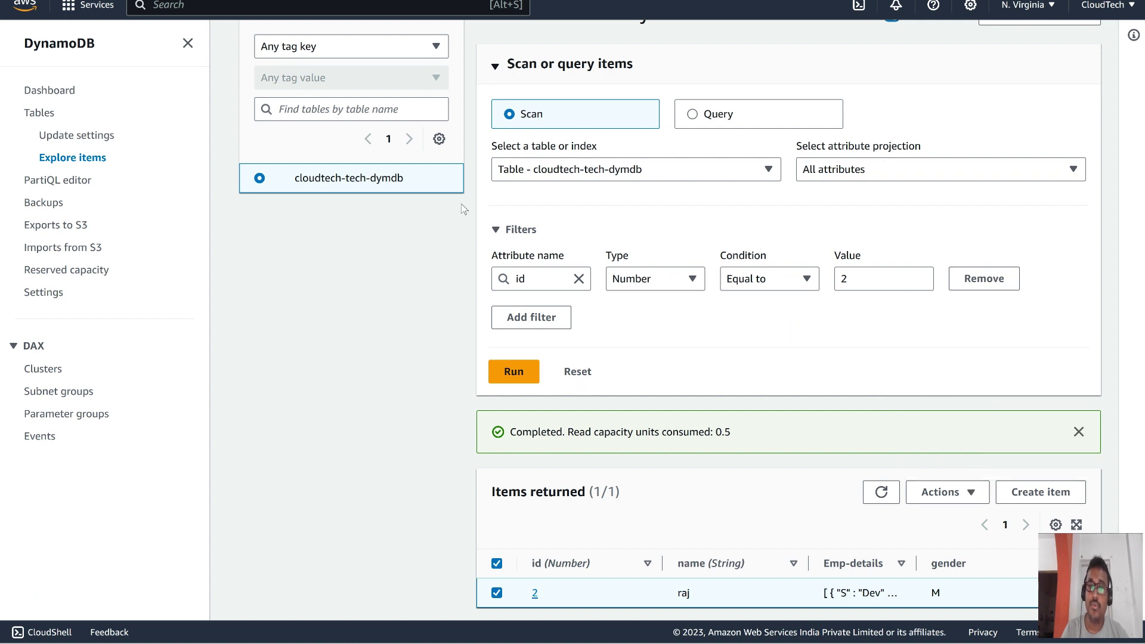
- Reset the scan filters and rerun the scan to list all items in the table
{"action": "left_click", "coordinate": [579, 373]}
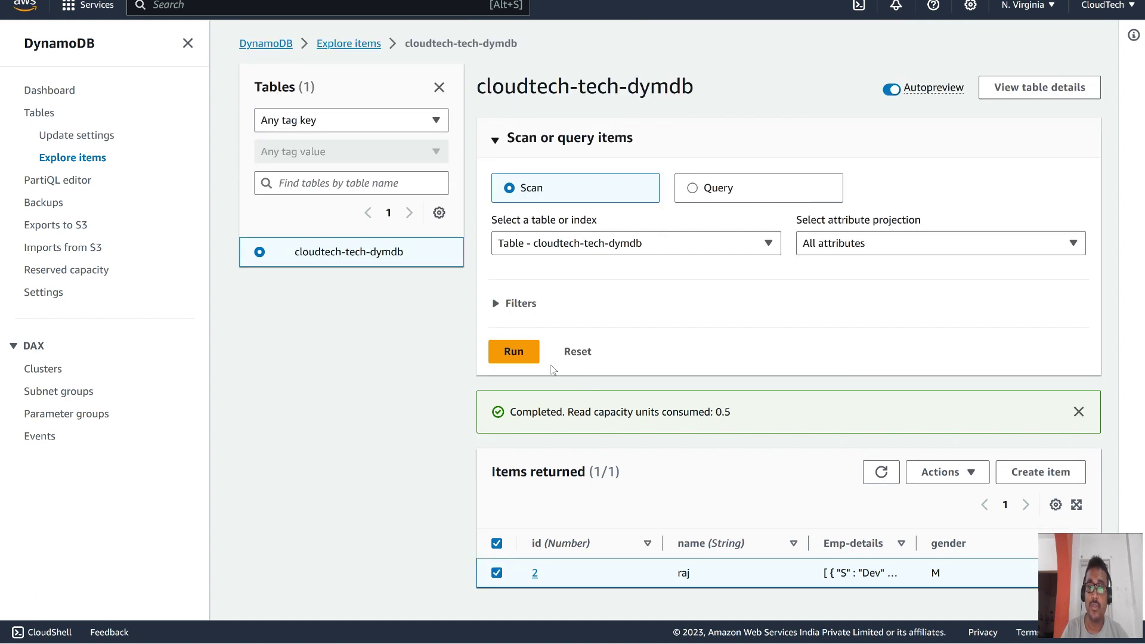
{"action": "left_click", "coordinate": [520, 356]}
{"action": "scroll", "coordinate": [735, 507], "scroll_direction": "down", "scroll_amount": 1}
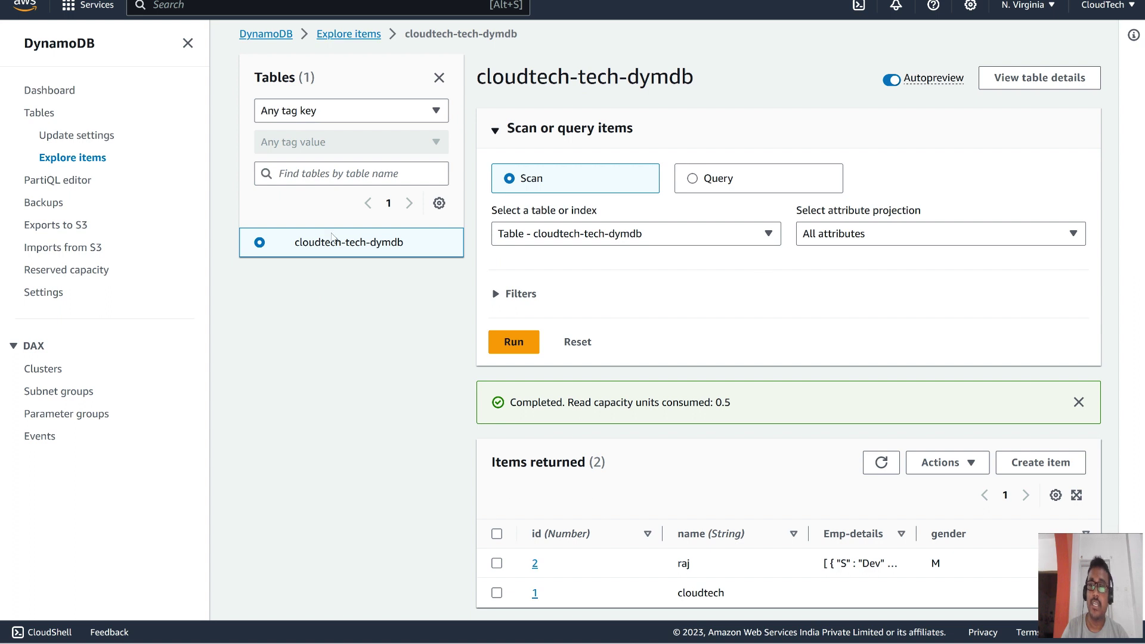
- View the details of the cloudtech-tech-dymdb table and return to exploring its items
{"action": "left_click", "coordinate": [1031, 80]}
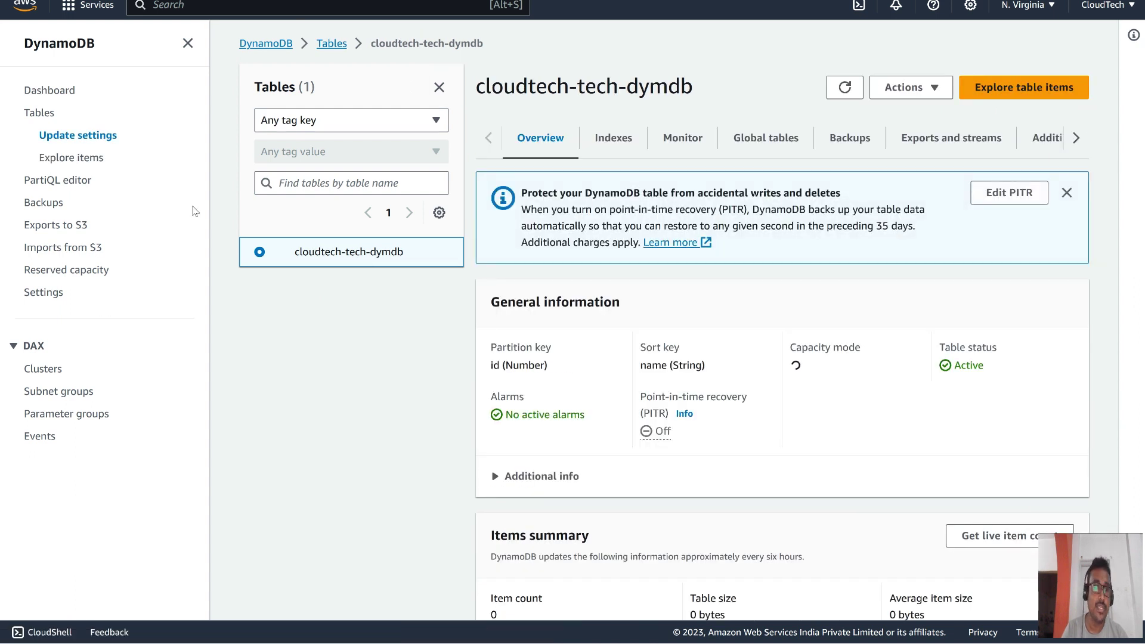
{"action": "left_click", "coordinate": [82, 163]}
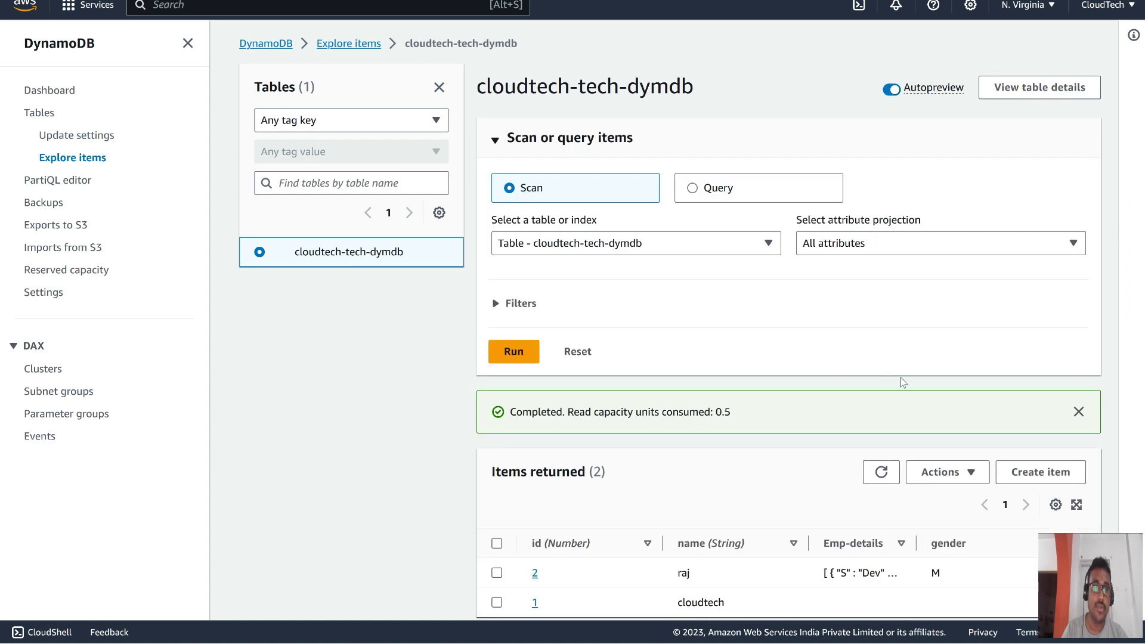
- In the tables list, review the actions available for cloudtech-tech-dymdb and look at the form for creating a table
{"action": "left_click", "coordinate": [50, 117]}
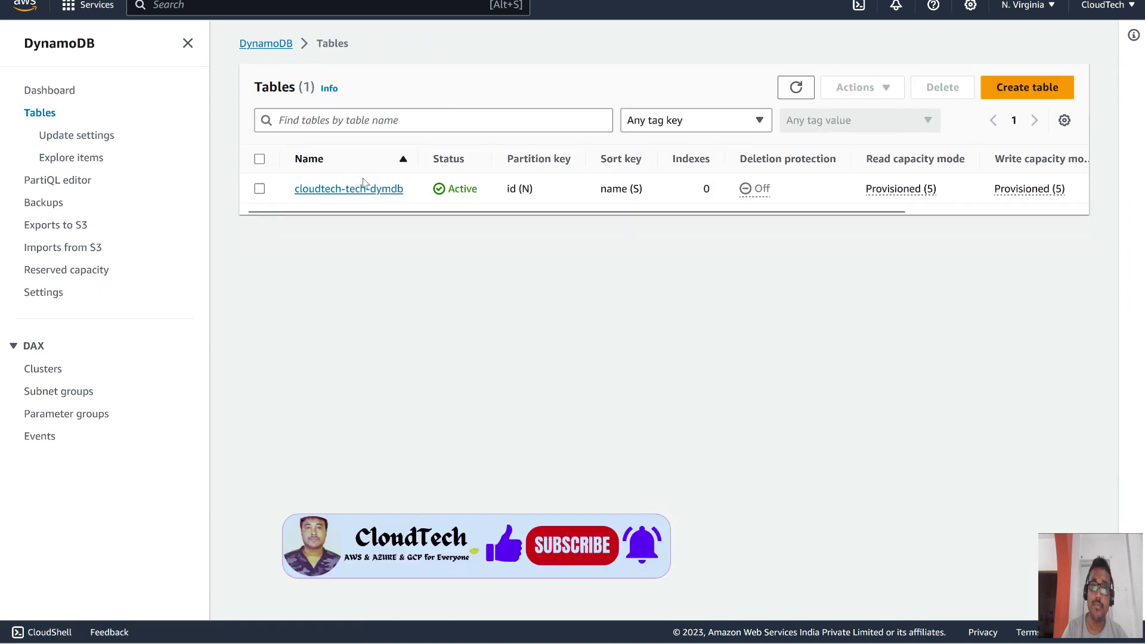
{"action": "left_click", "coordinate": [259, 189]}
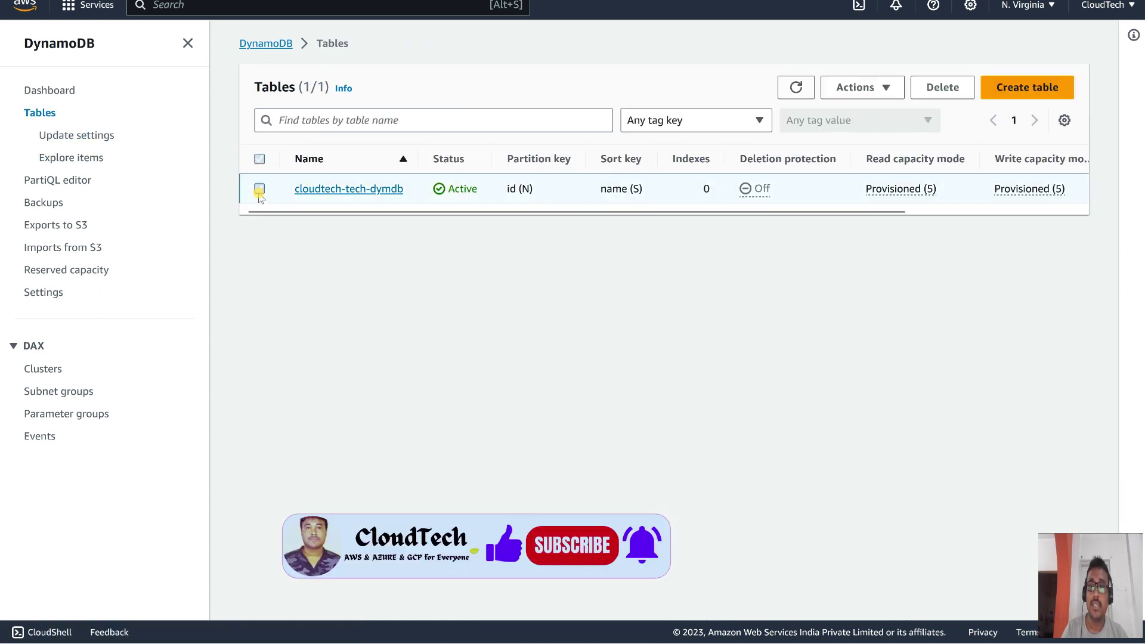
{"action": "left_click", "coordinate": [895, 87]}
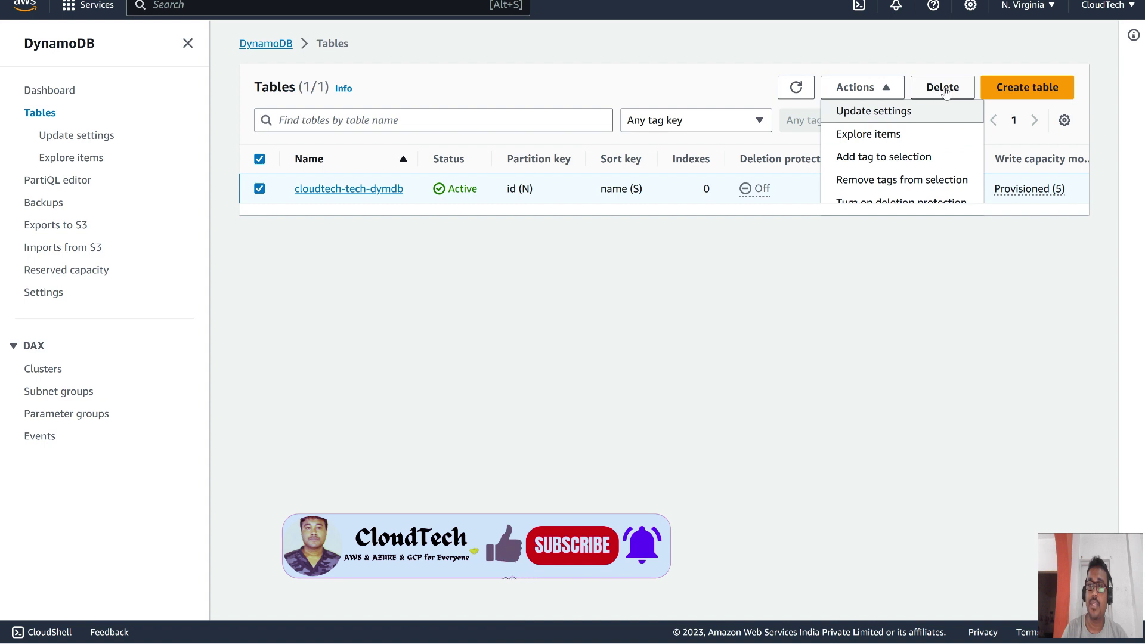
{"action": "left_click", "coordinate": [396, 328]}
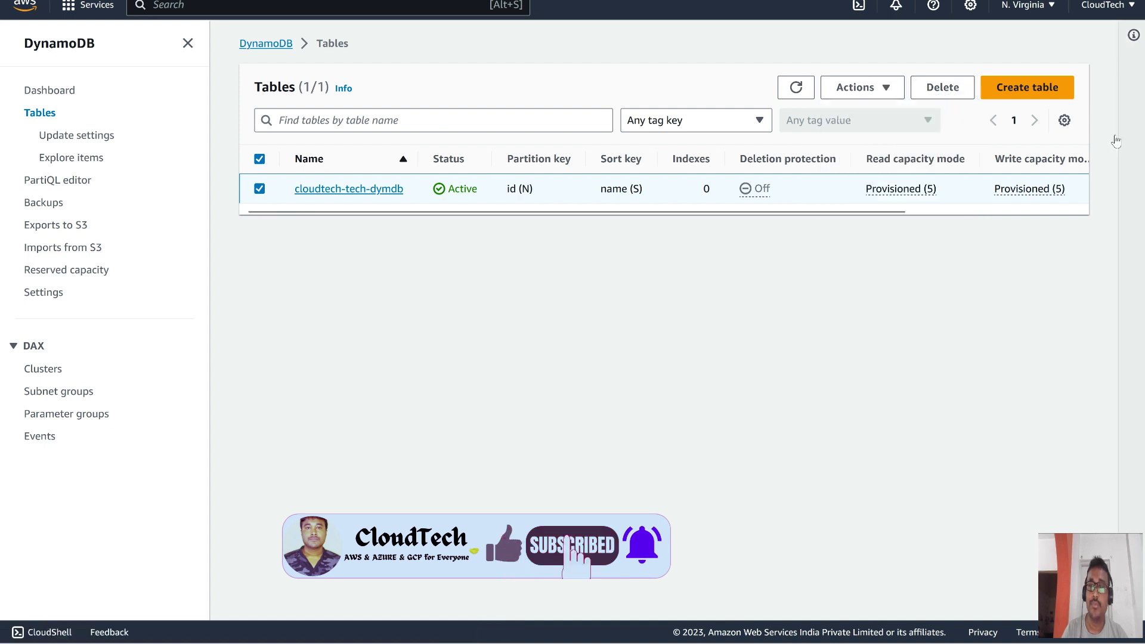
{"action": "left_click", "coordinate": [1027, 87]}
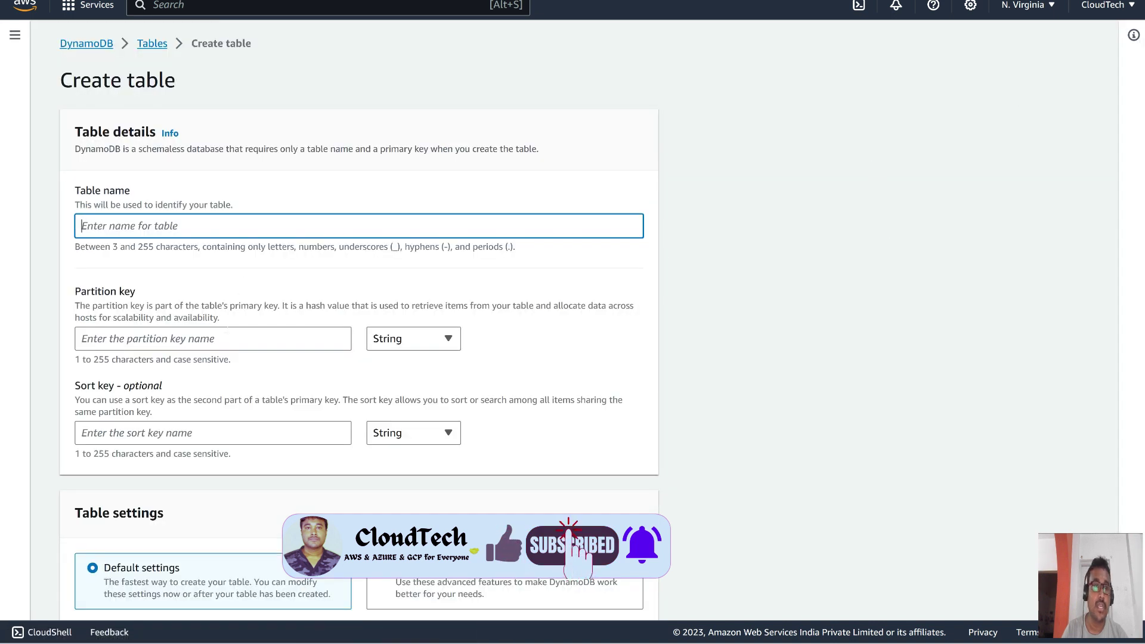
{"action": "left_click", "coordinate": [157, 46]}
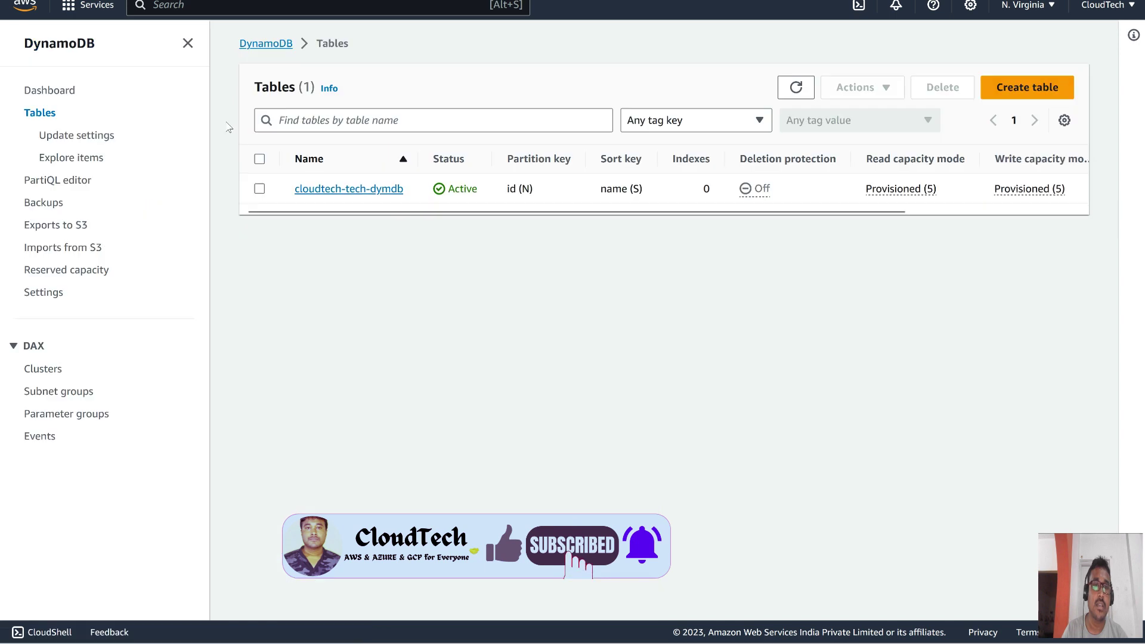
- Open the deletion confirmation for the cloudtech-tech-dymdb table, review its options and cancel it
{"action": "left_click", "coordinate": [259, 189]}
{"action": "left_click", "coordinate": [957, 89]}
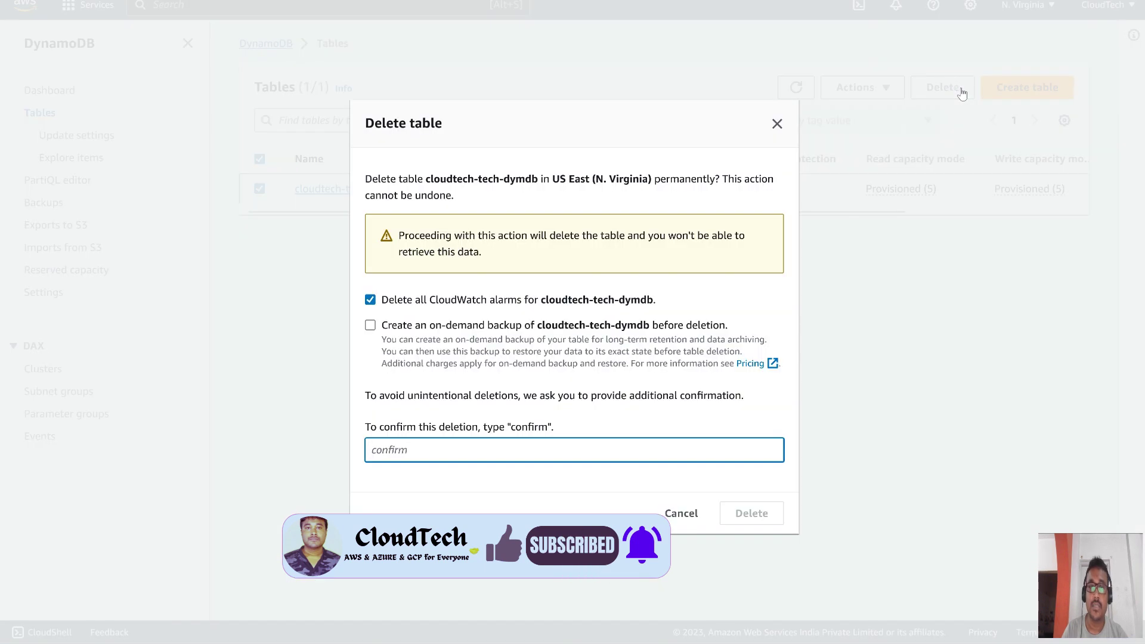
{"action": "left_click", "coordinate": [777, 124]}
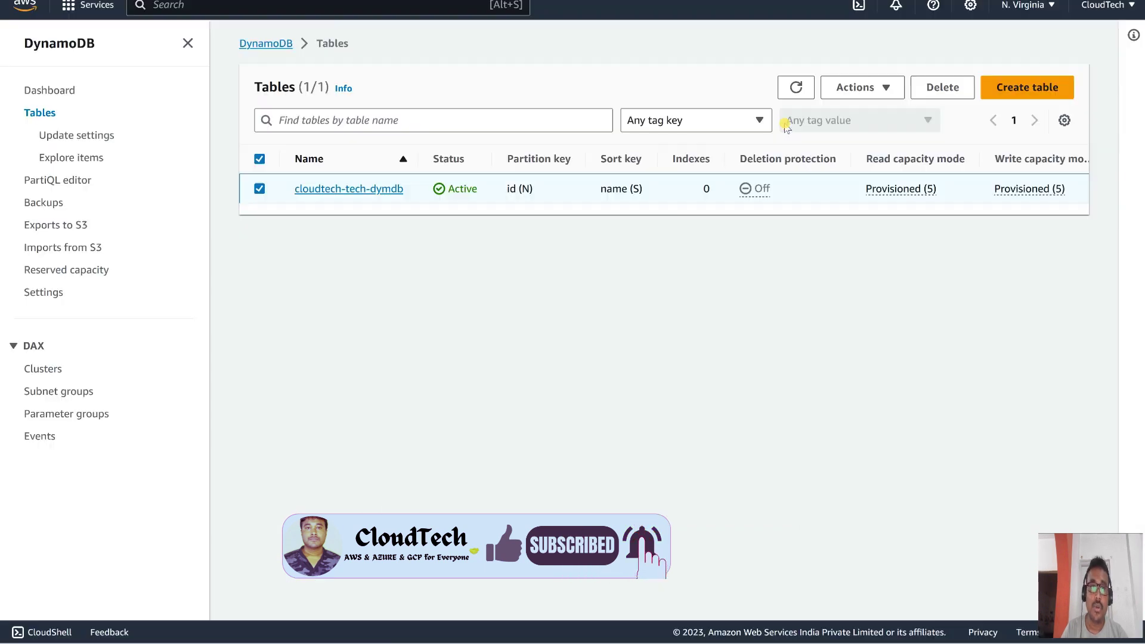